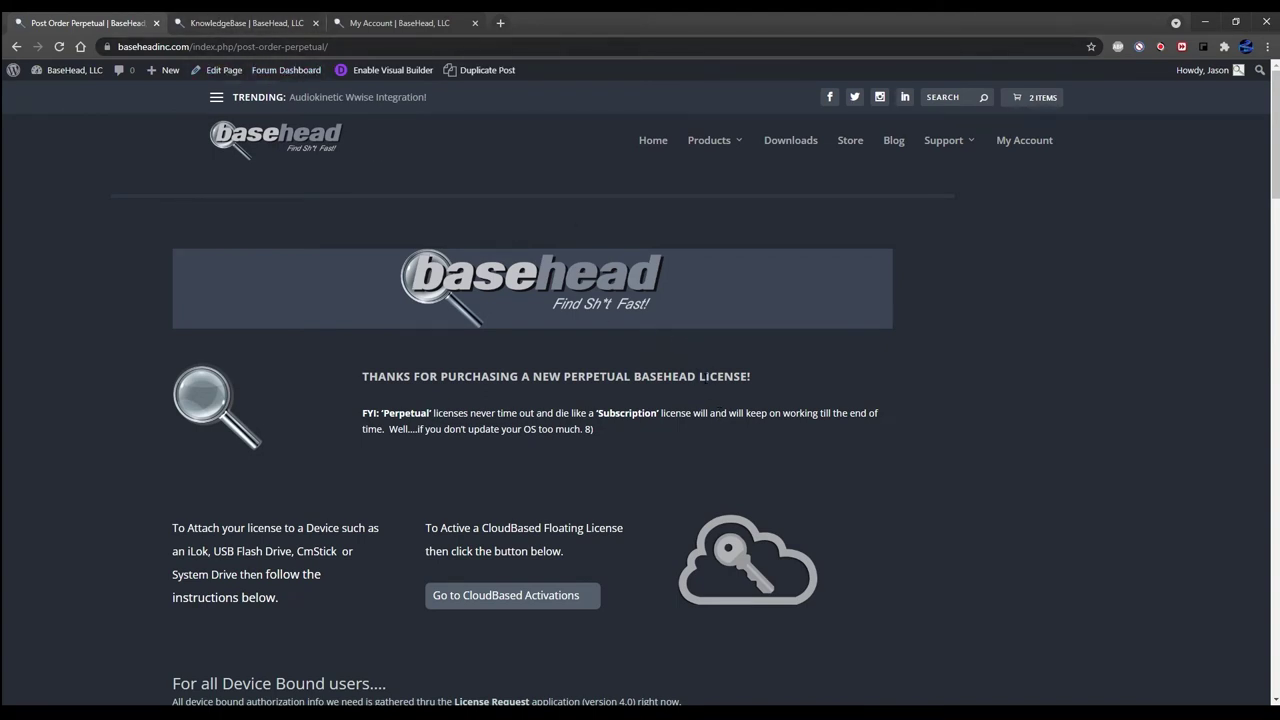
Step: From the Register Activation Panel, launch the License Request offline activation tool
scroll(764, 391, down, 2)
scroll(764, 395, down, 6)
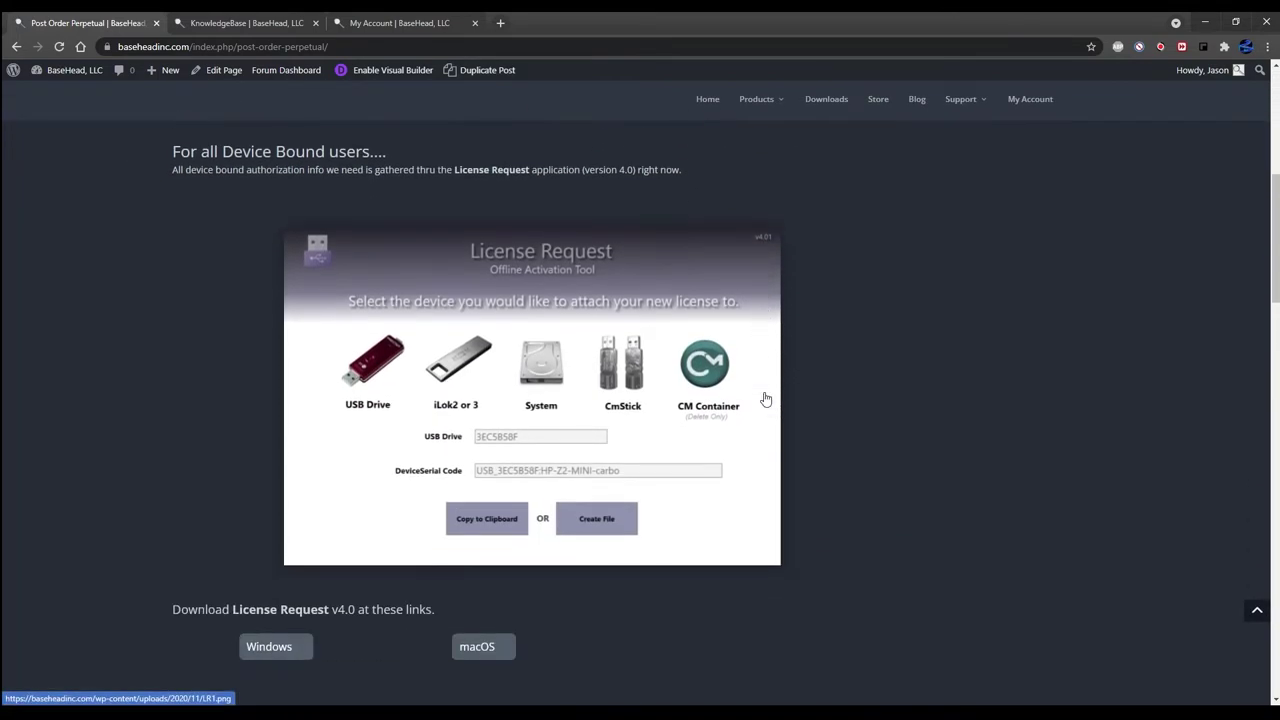
scroll(764, 398, down, 4)
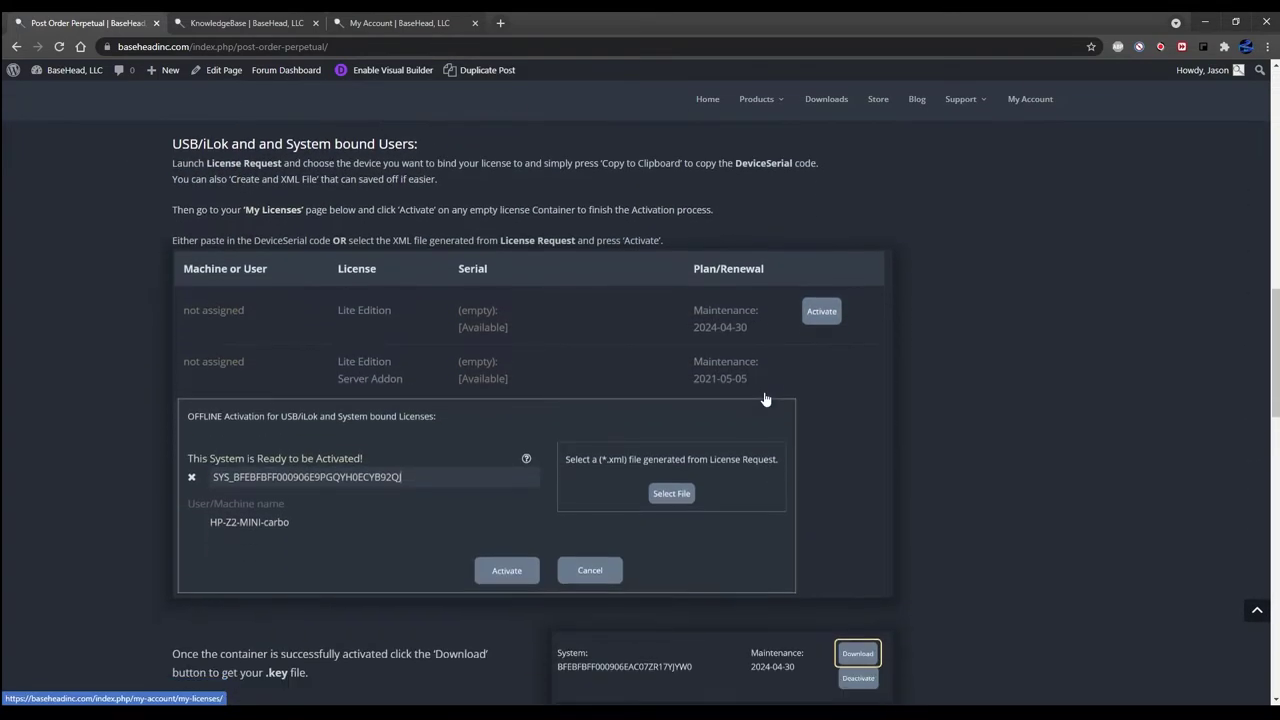
scroll(764, 399, up, 6)
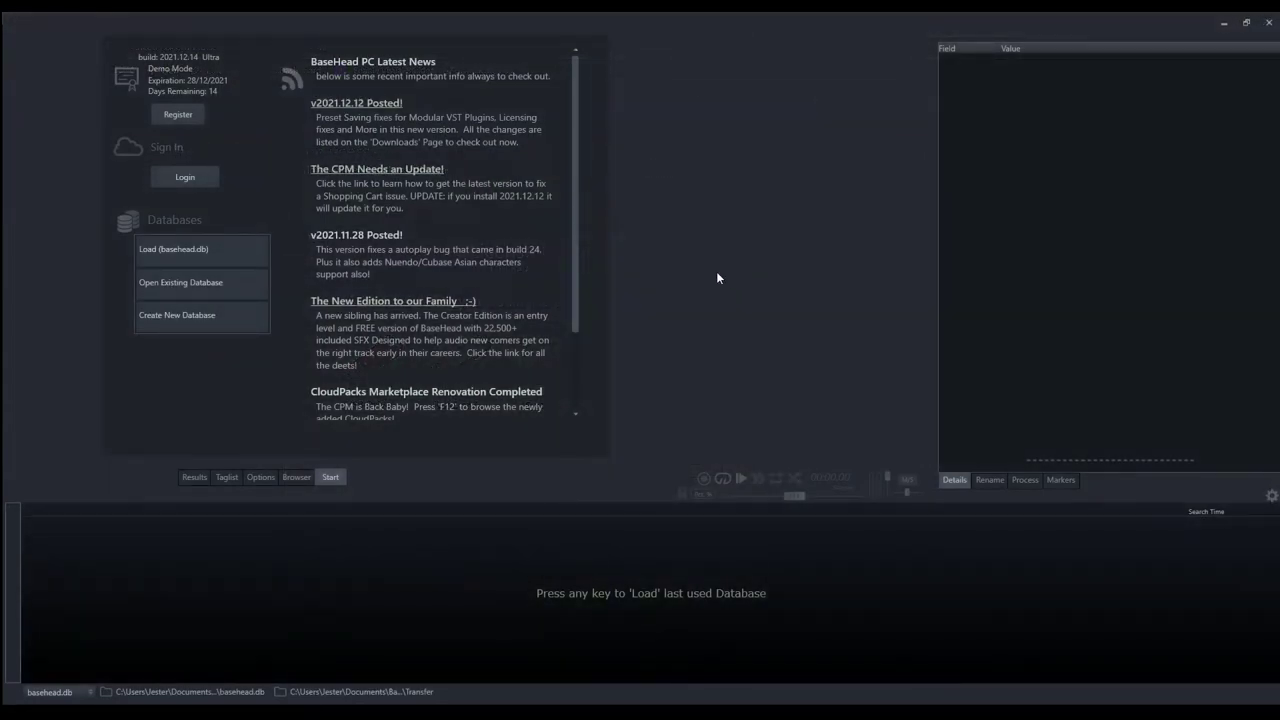
click(178, 115)
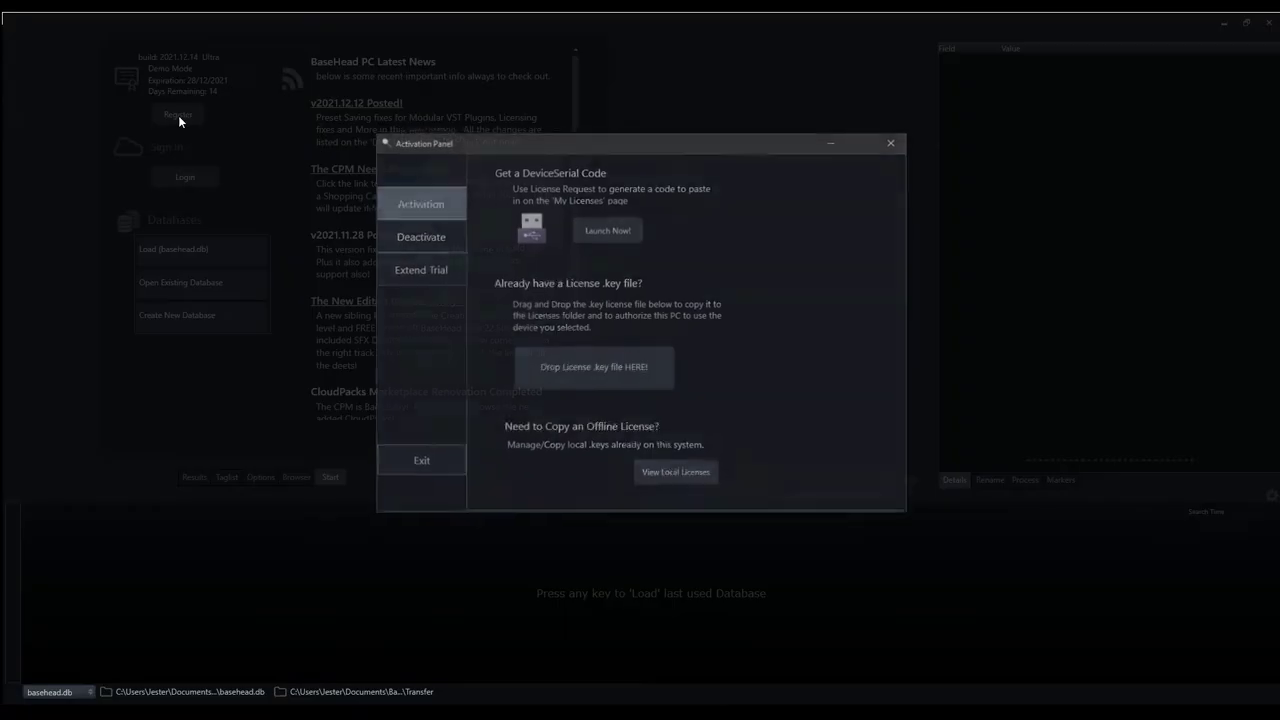
click(610, 230)
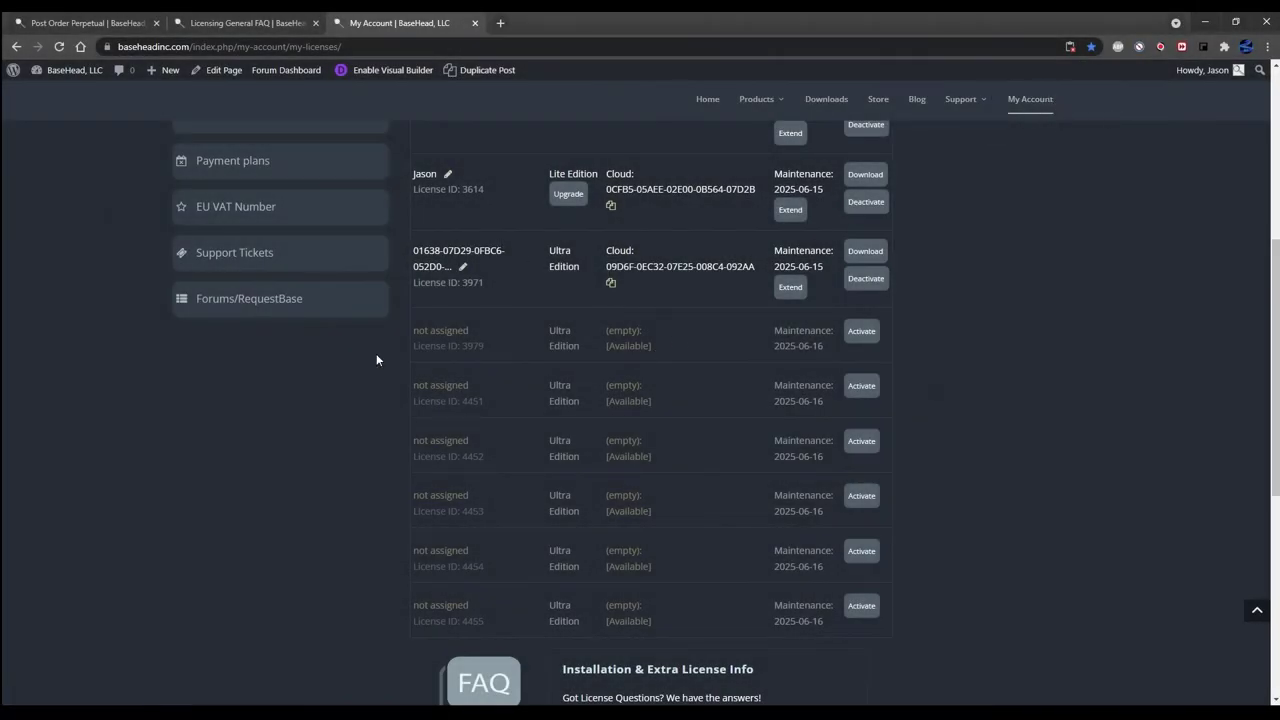
Step: Scroll through the My Licenses table to review the unassigned Ultra Edition licenses
scroll(376, 360, up, 3)
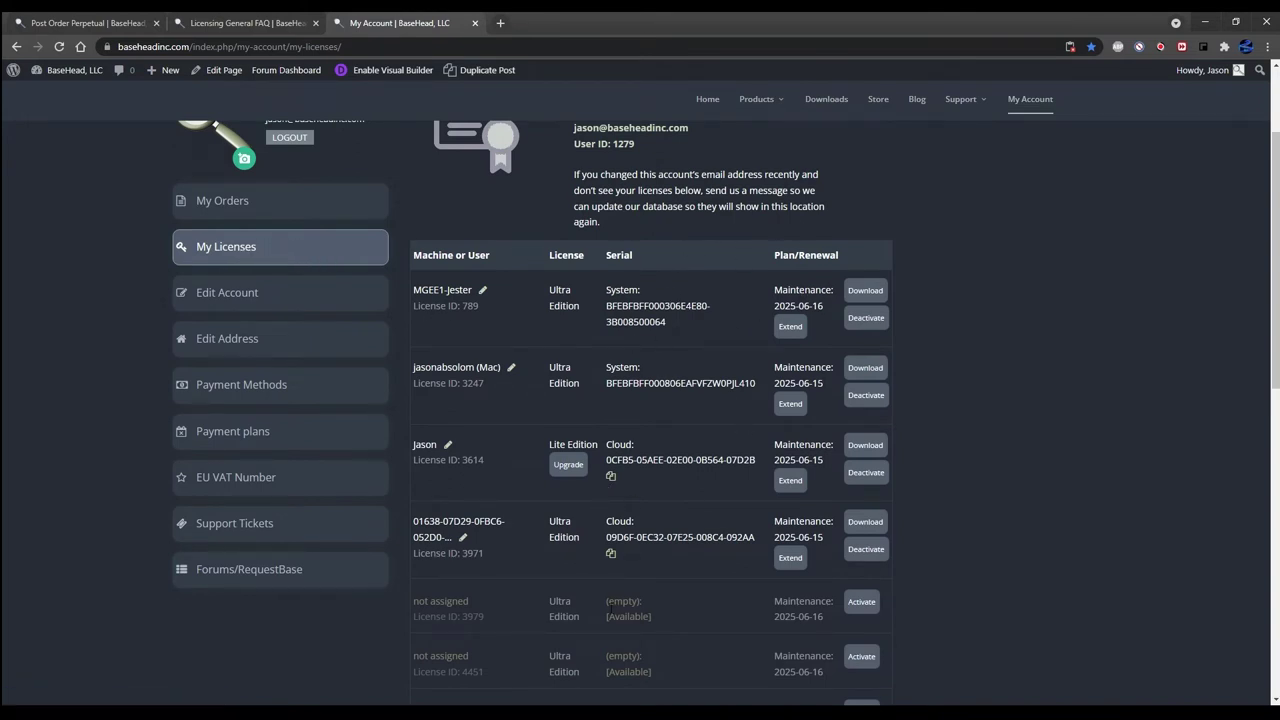
scroll(678, 583, down, 2)
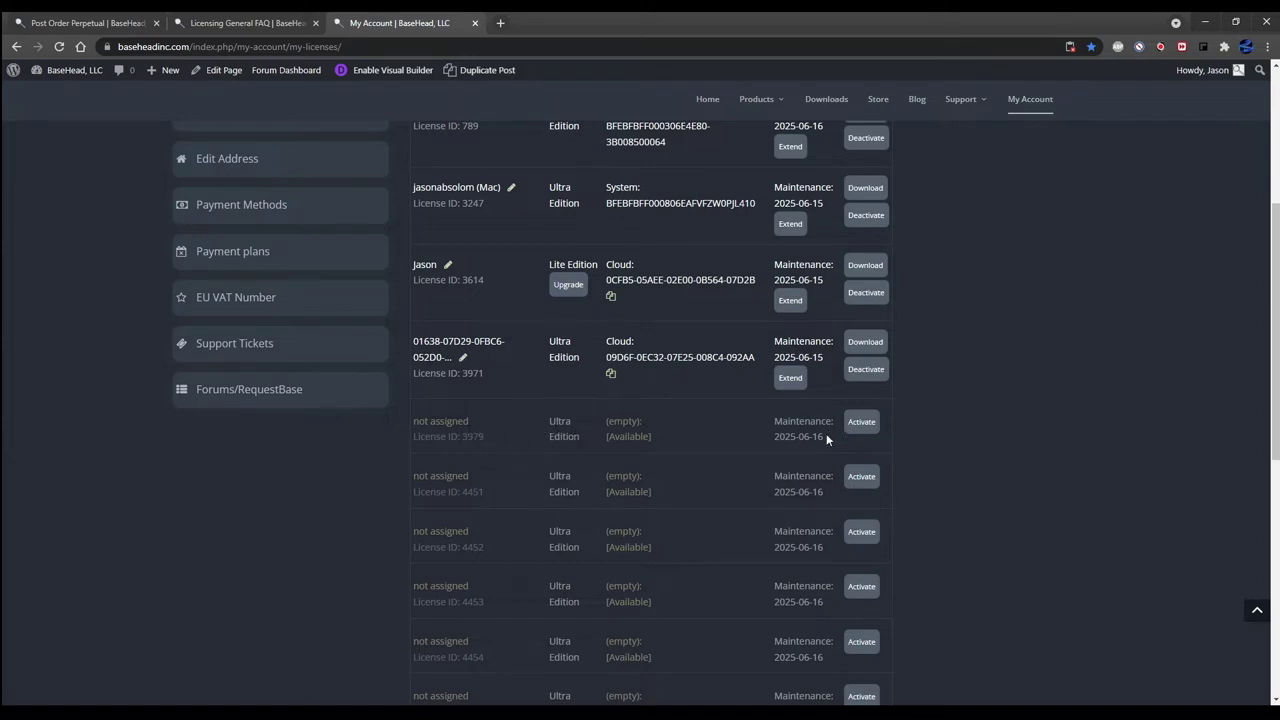
Step: Highlight the date in the first 'not assigned' Ultra Edition license row
drag(826, 436, 772, 437)
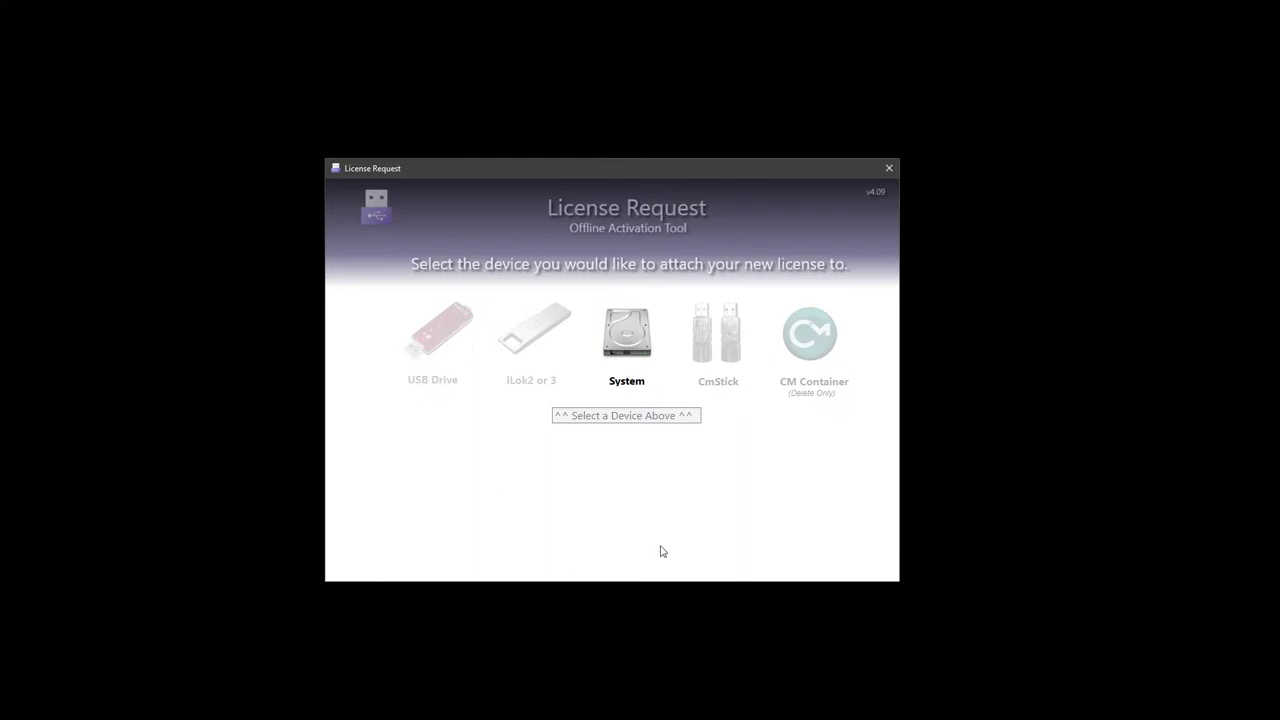
Step: Choose System as the license device and copy its DeviceSerial code to the clipboard
click(633, 343)
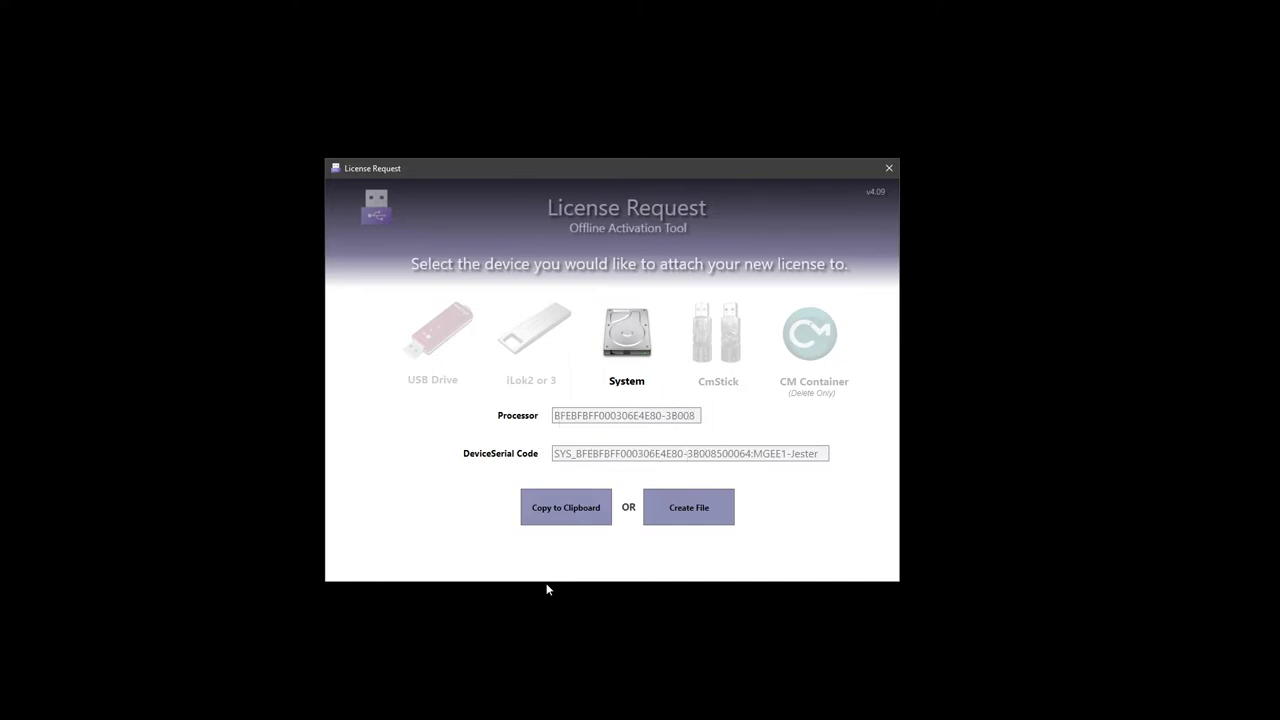
click(560, 512)
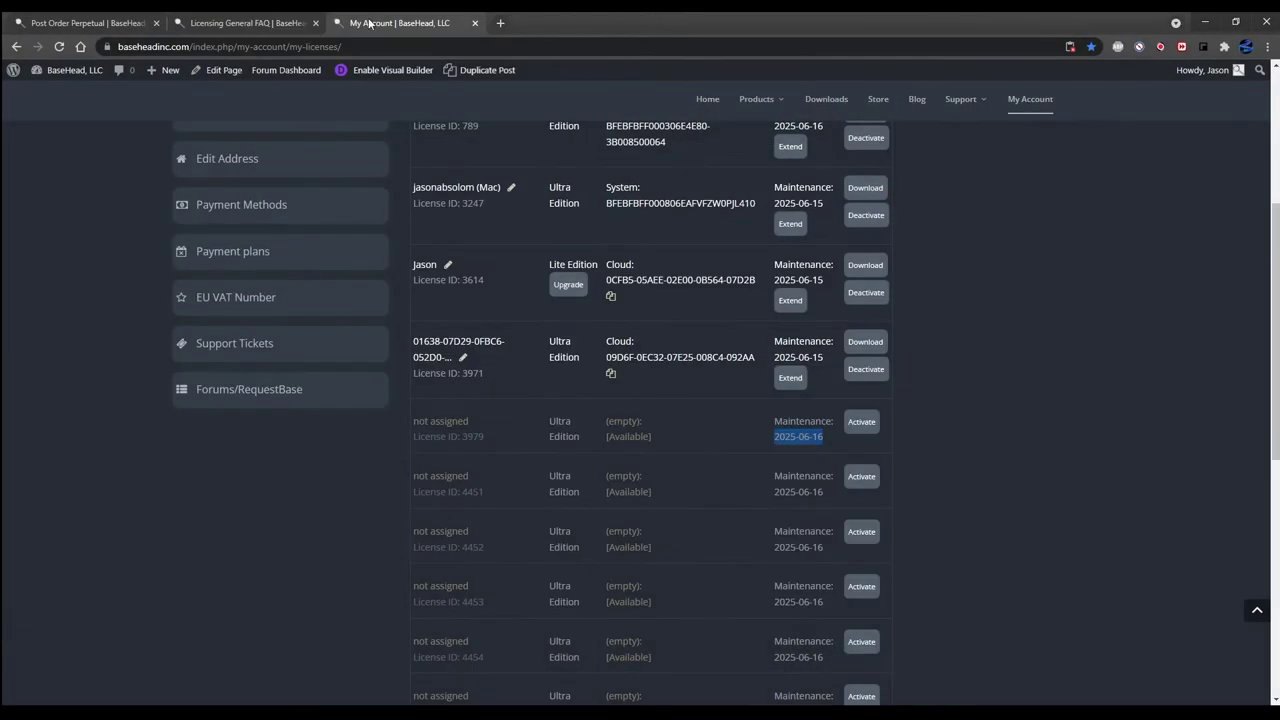
Step: Activate the first empty container as Device / System using the pasted system DeviceSerial code
scroll(366, 266, up, 1)
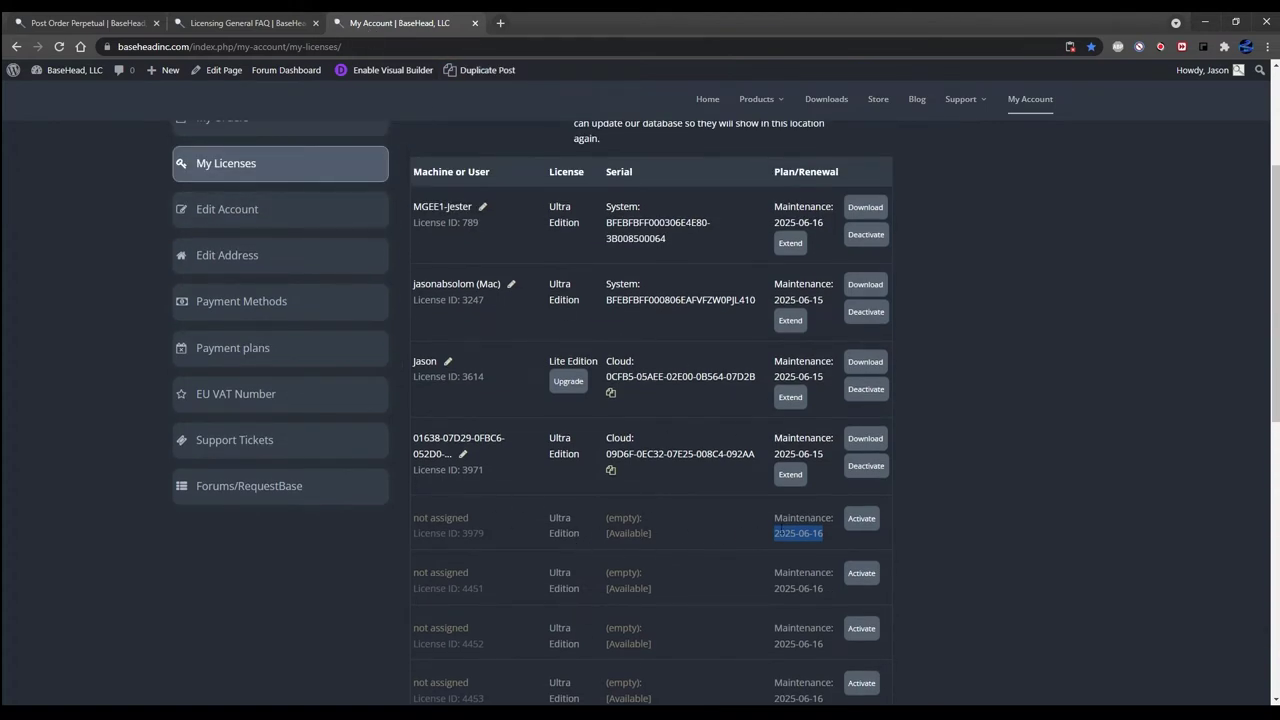
click(864, 521)
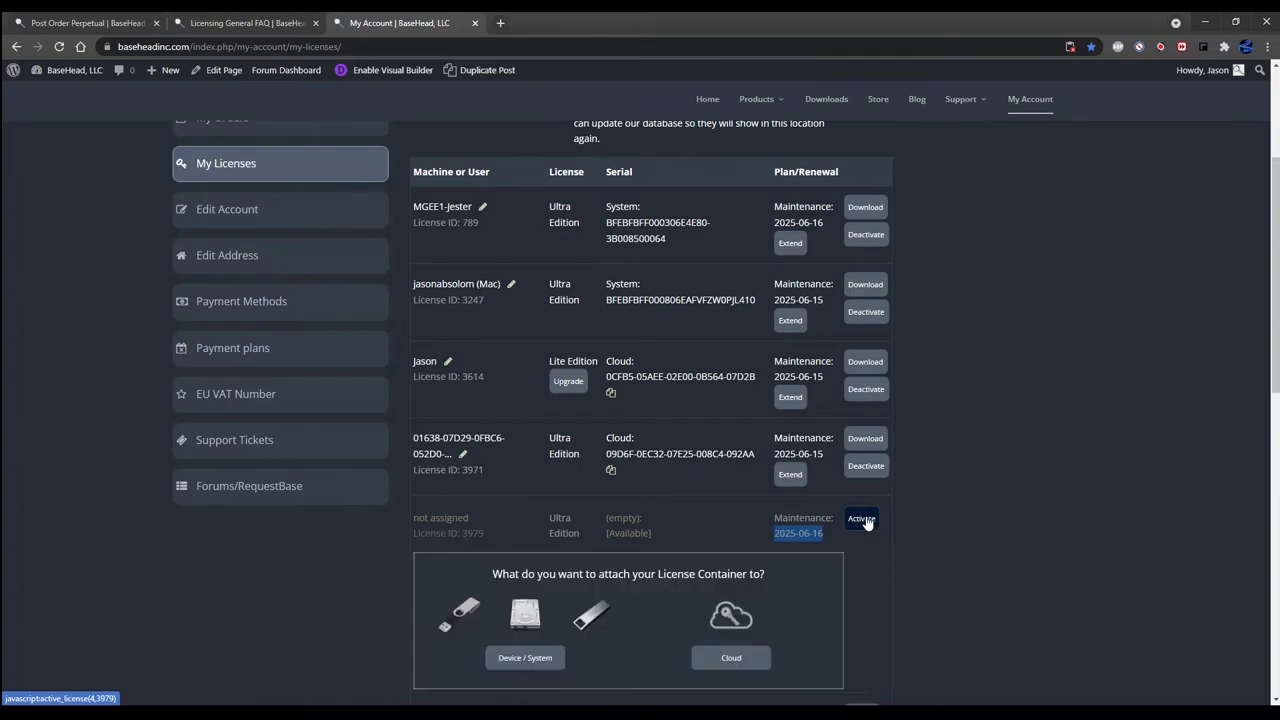
scroll(774, 343, down, 3)
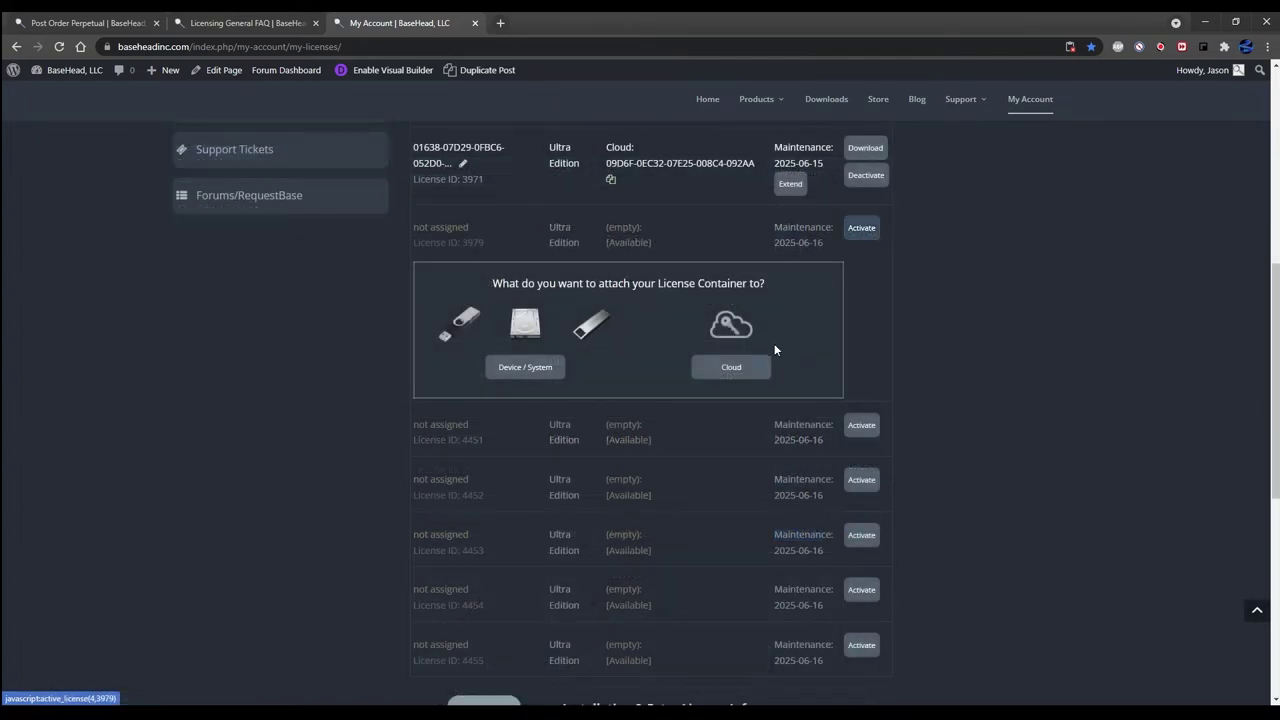
click(505, 370)
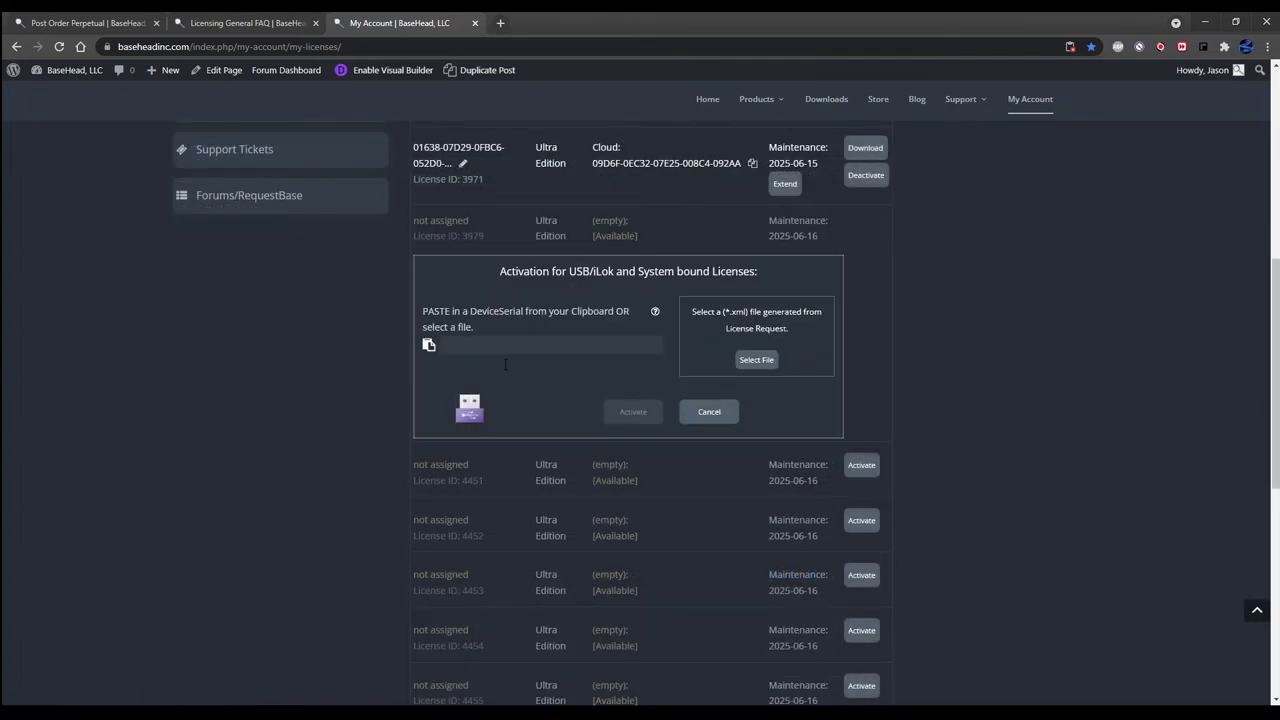
click(491, 344)
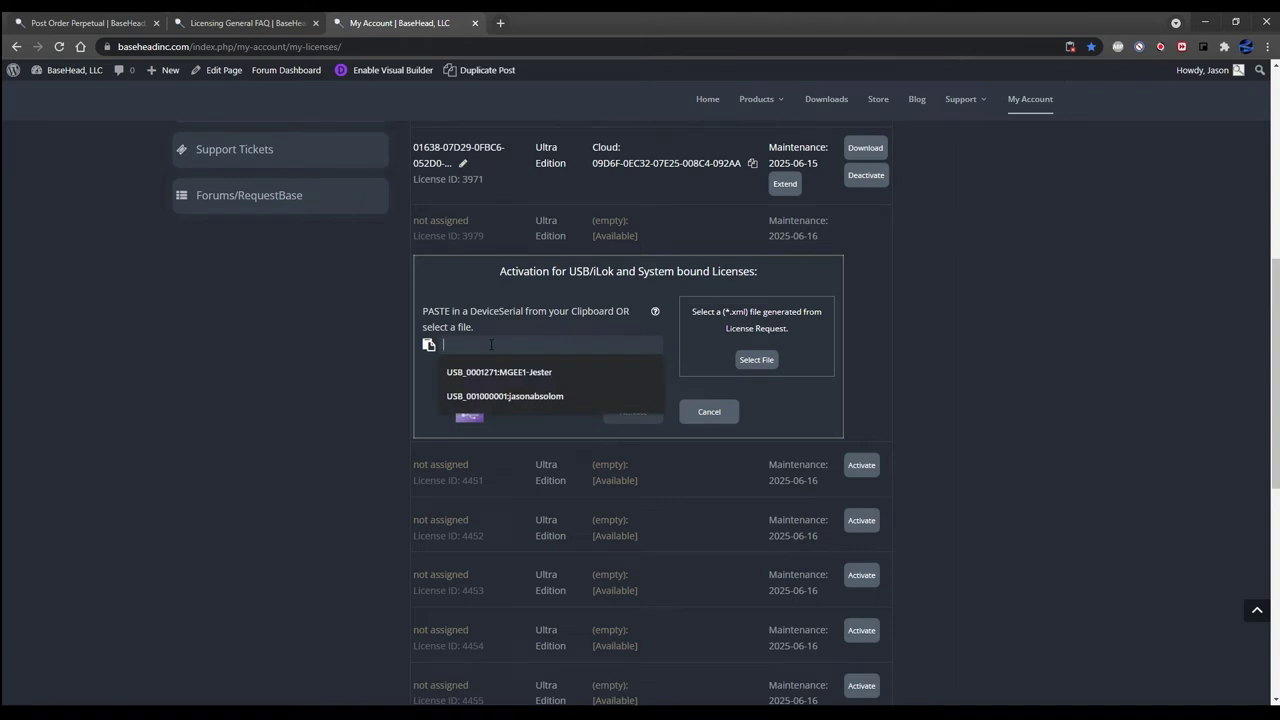
key(ctrl+v)
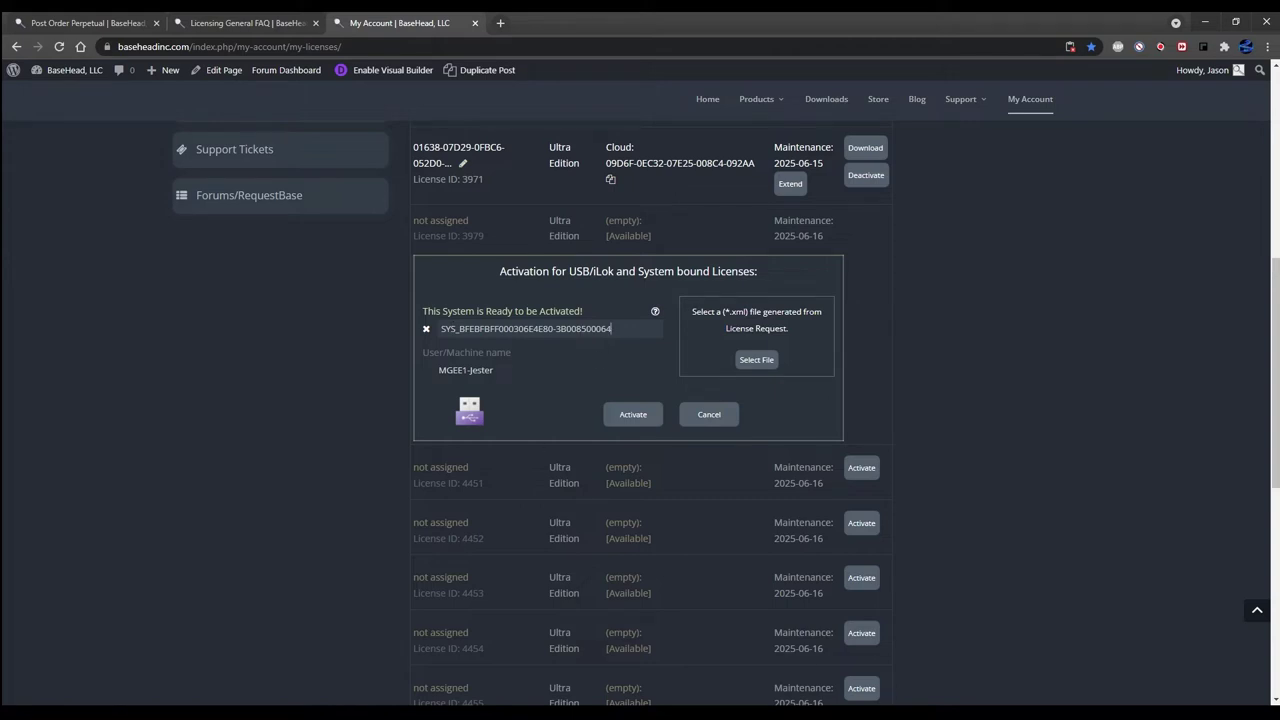
key(alt+Tab)
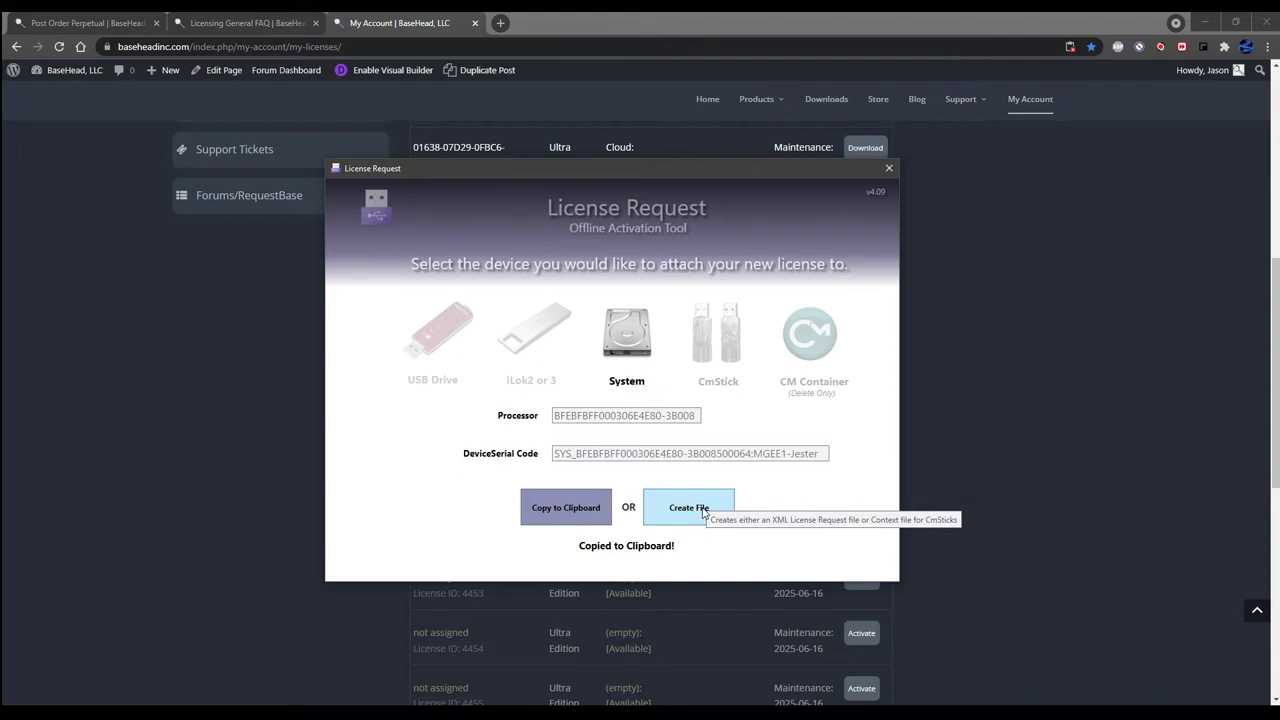
click(1034, 433)
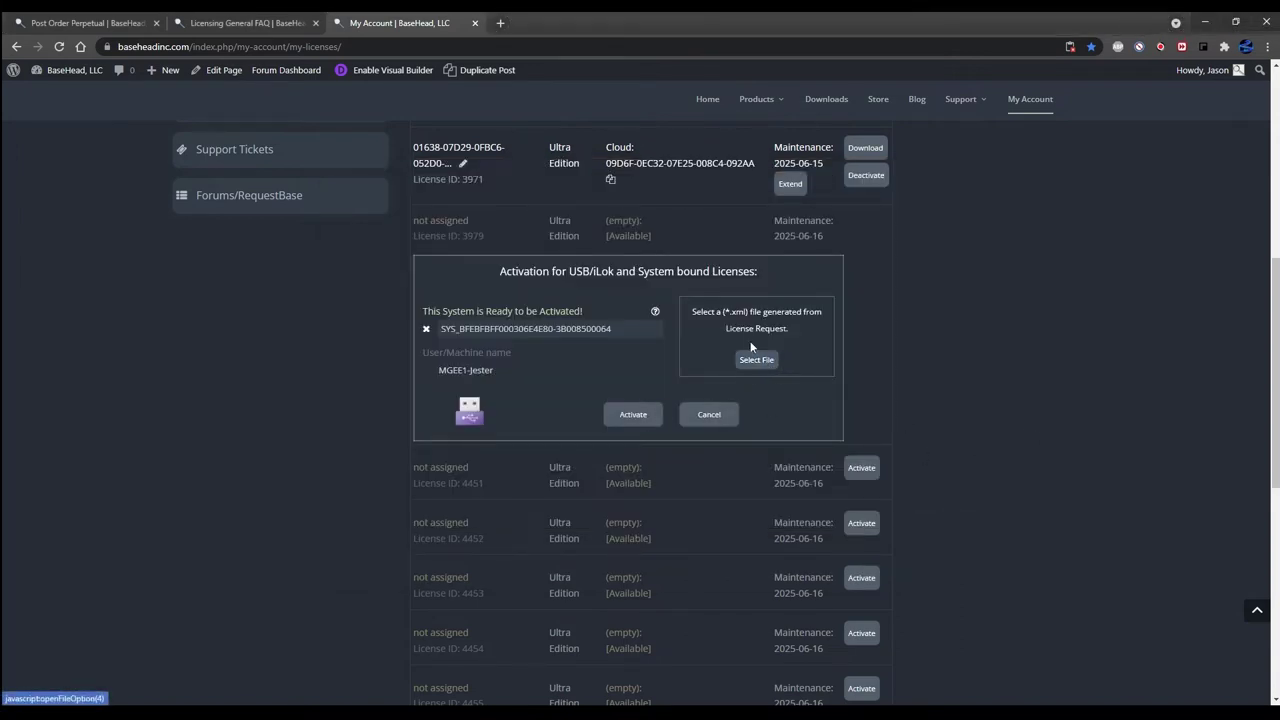
click(627, 418)
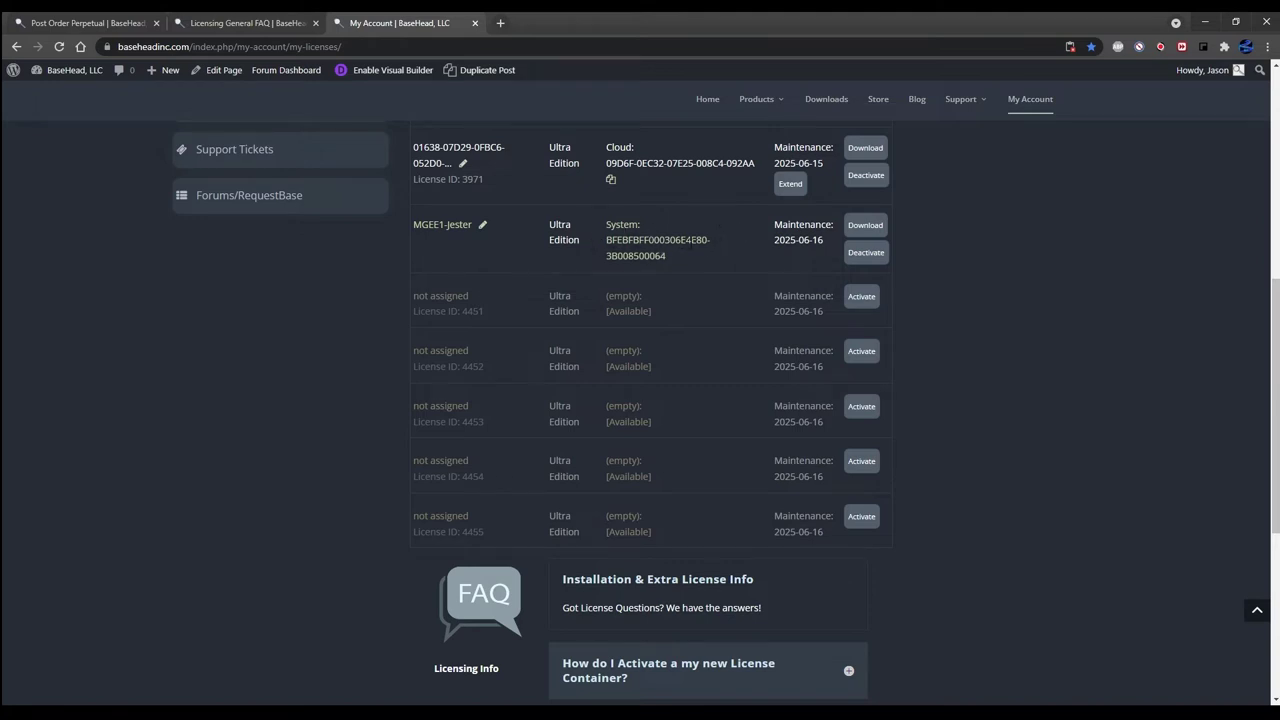
Step: Download the system license .key file into Documents > BaseHead 5.x > Licenses
click(862, 225)
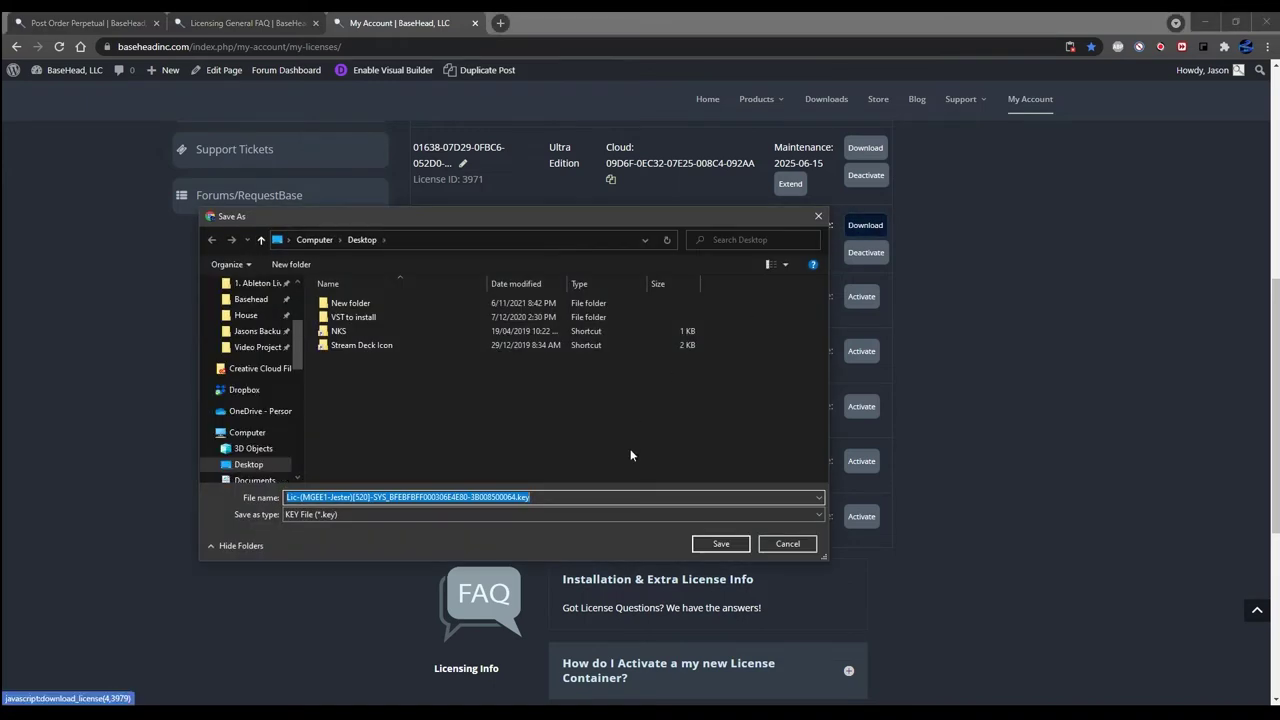
click(555, 497)
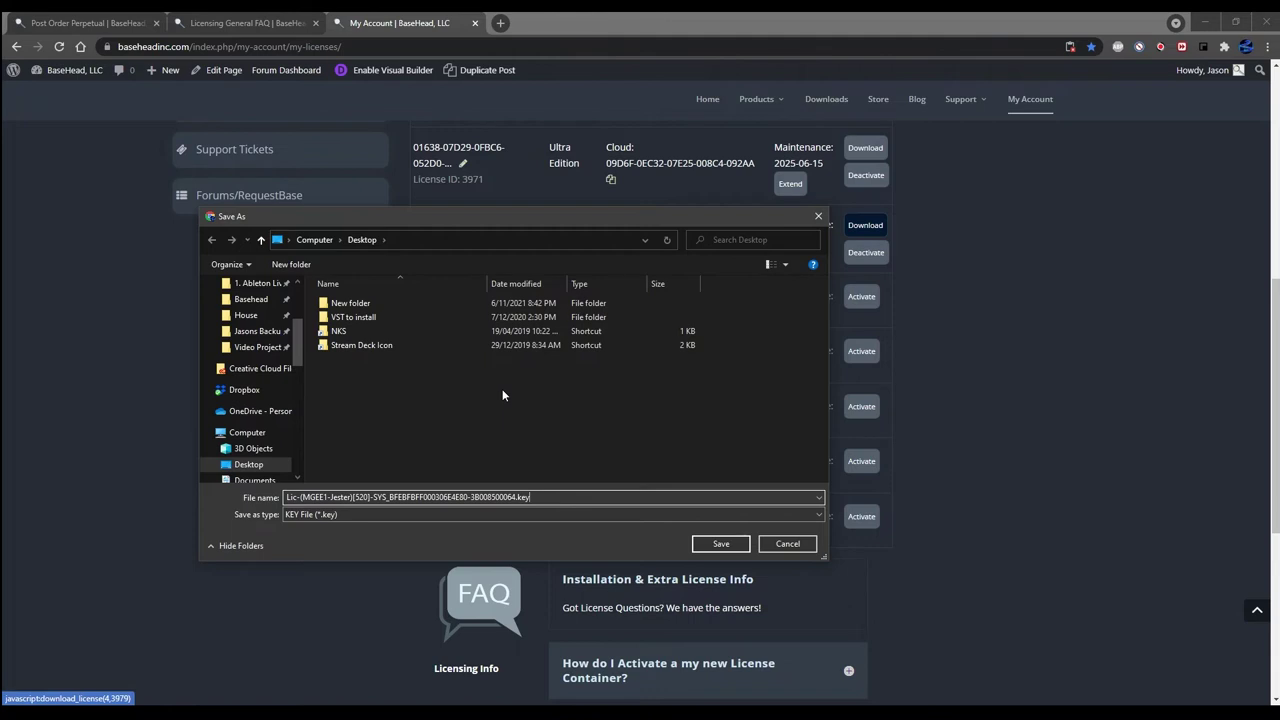
scroll(257, 405, up, 3)
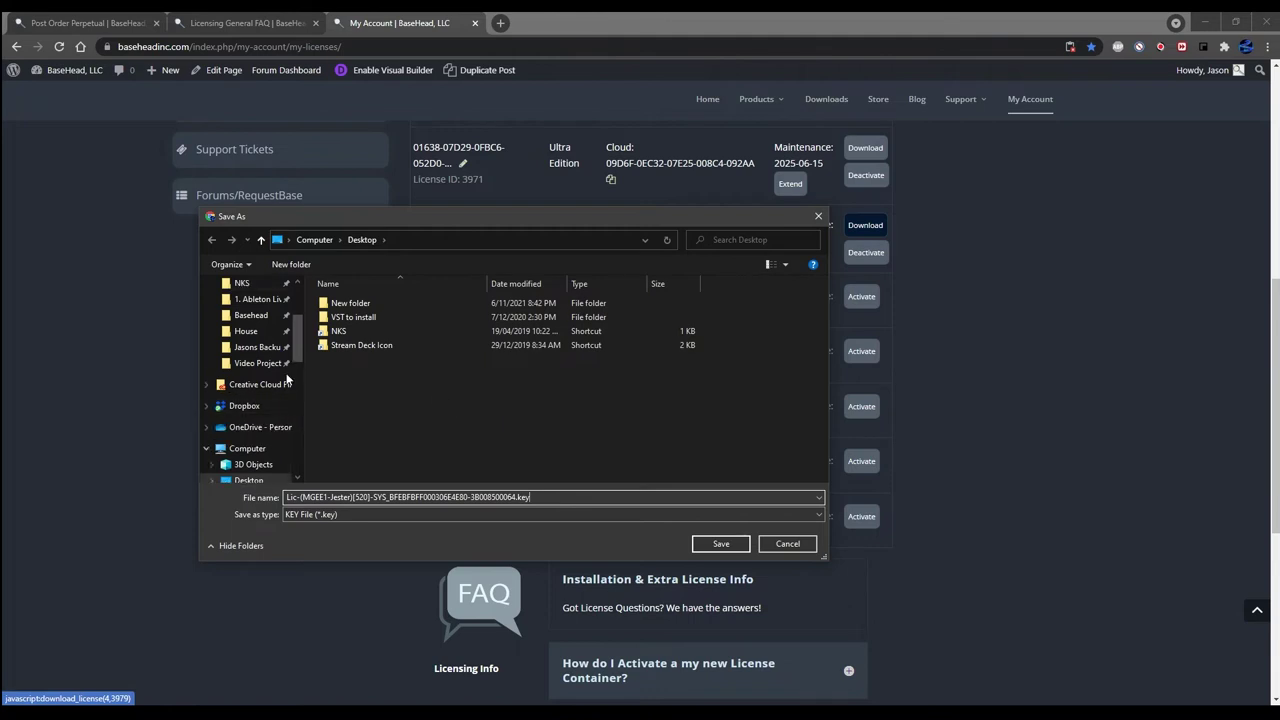
scroll(257, 377, up, 2)
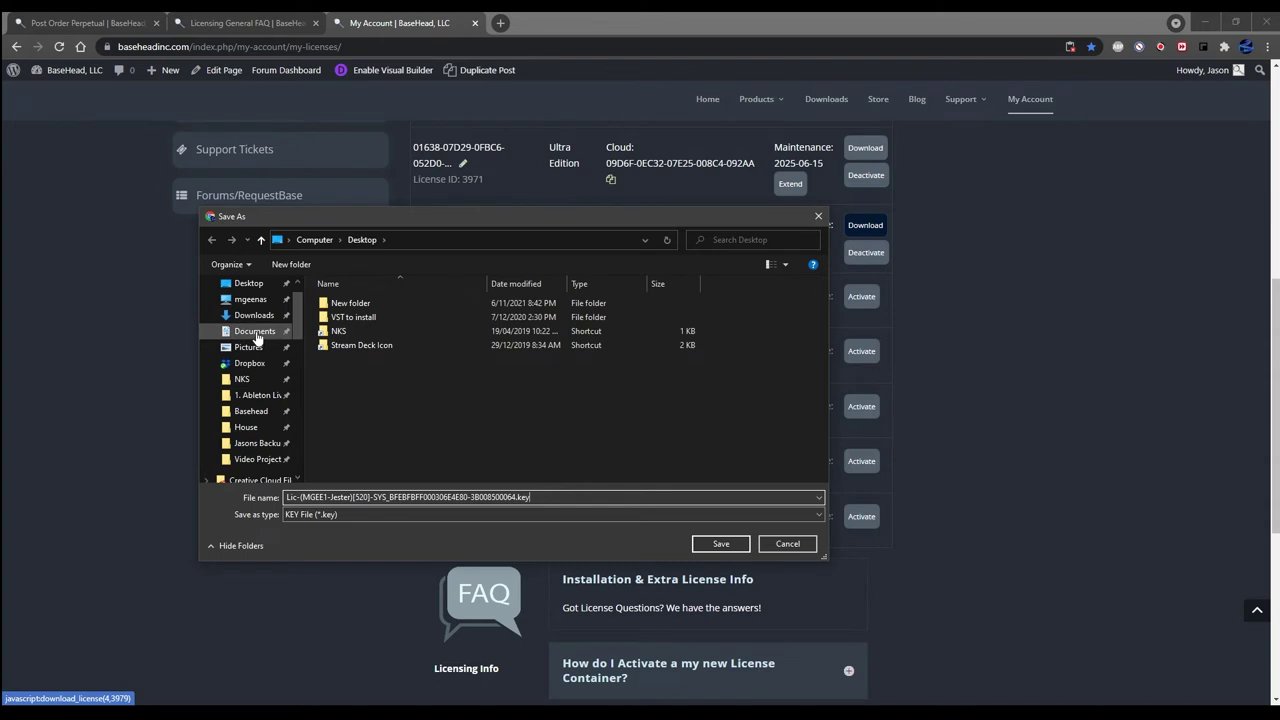
click(254, 330)
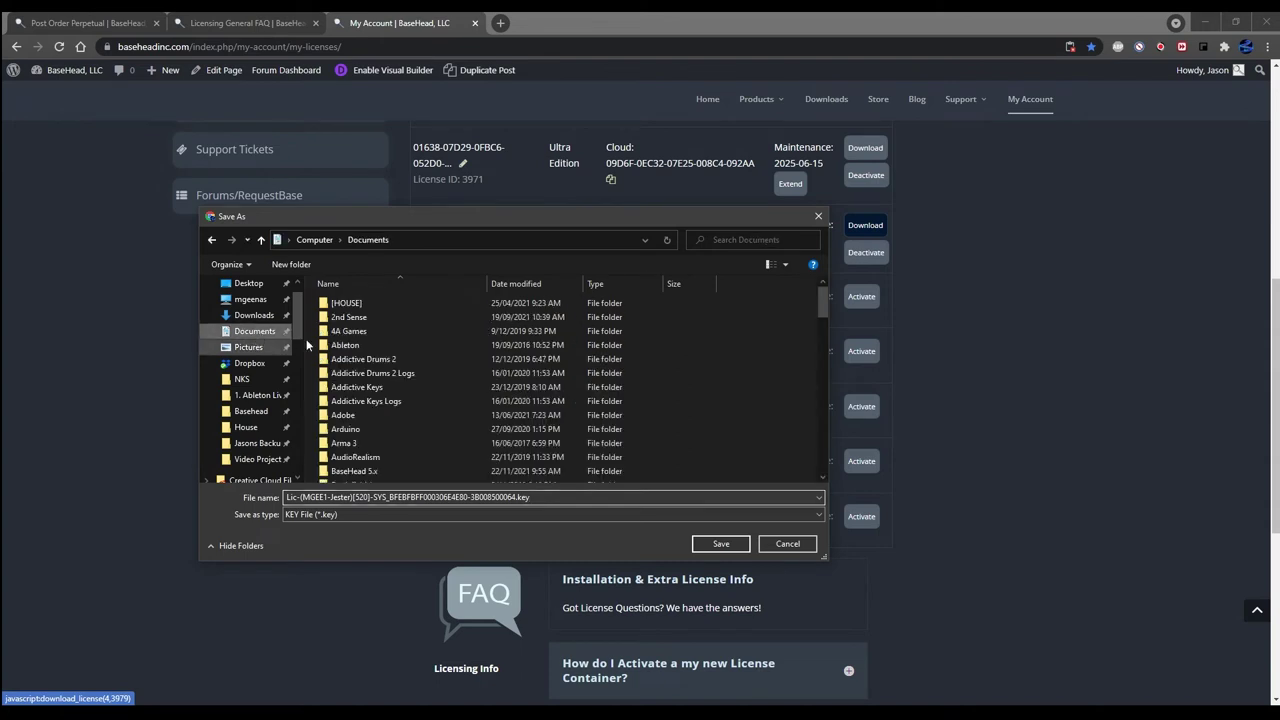
click(368, 471)
double_click(368, 471)
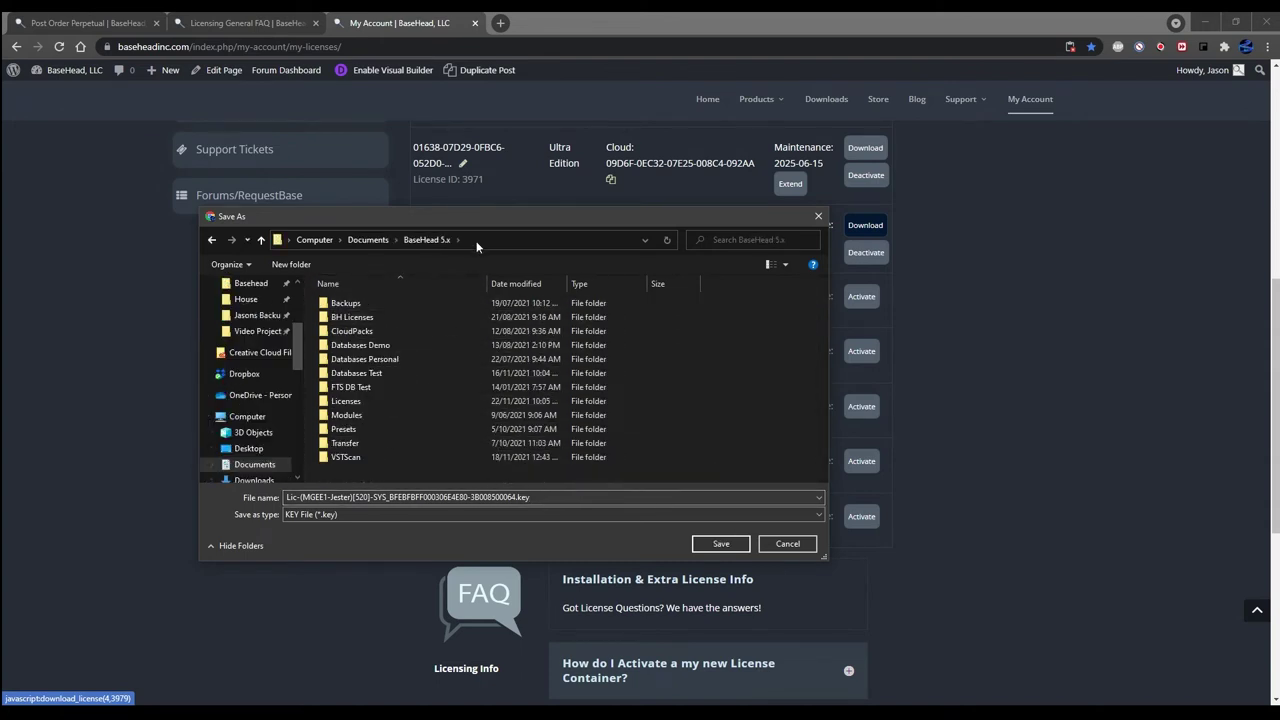
click(334, 403)
double_click(334, 403)
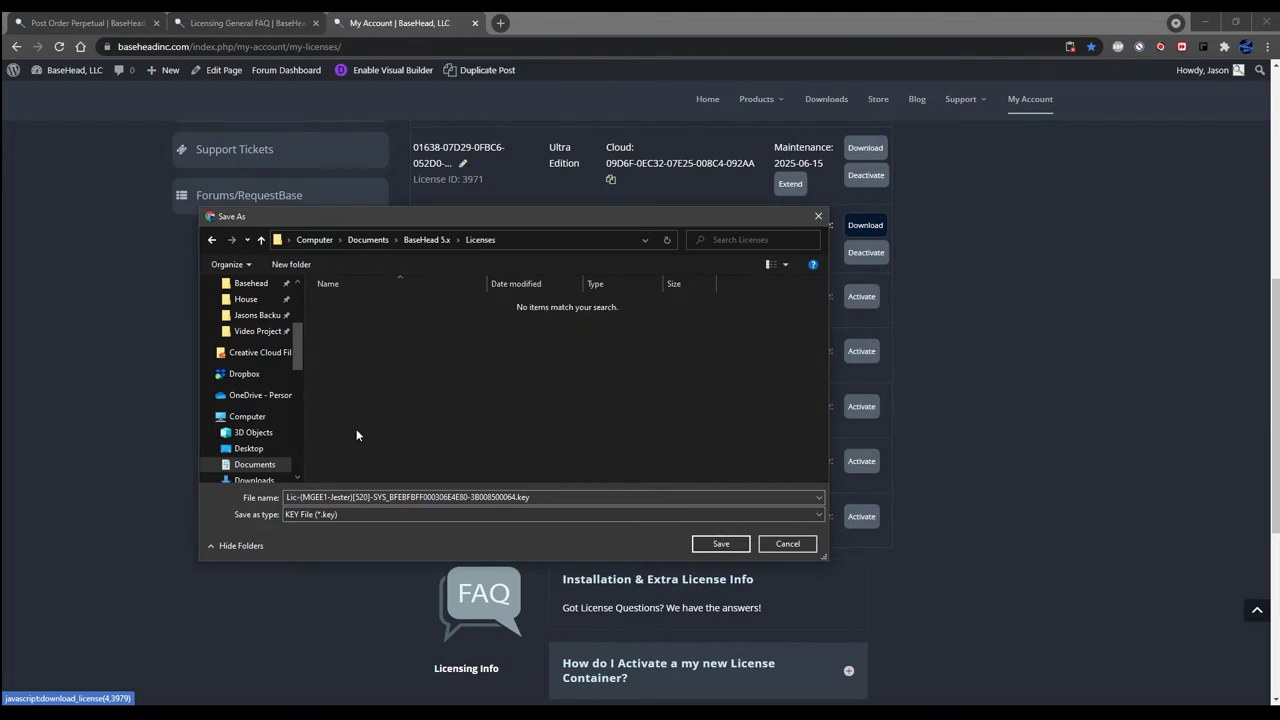
click(738, 545)
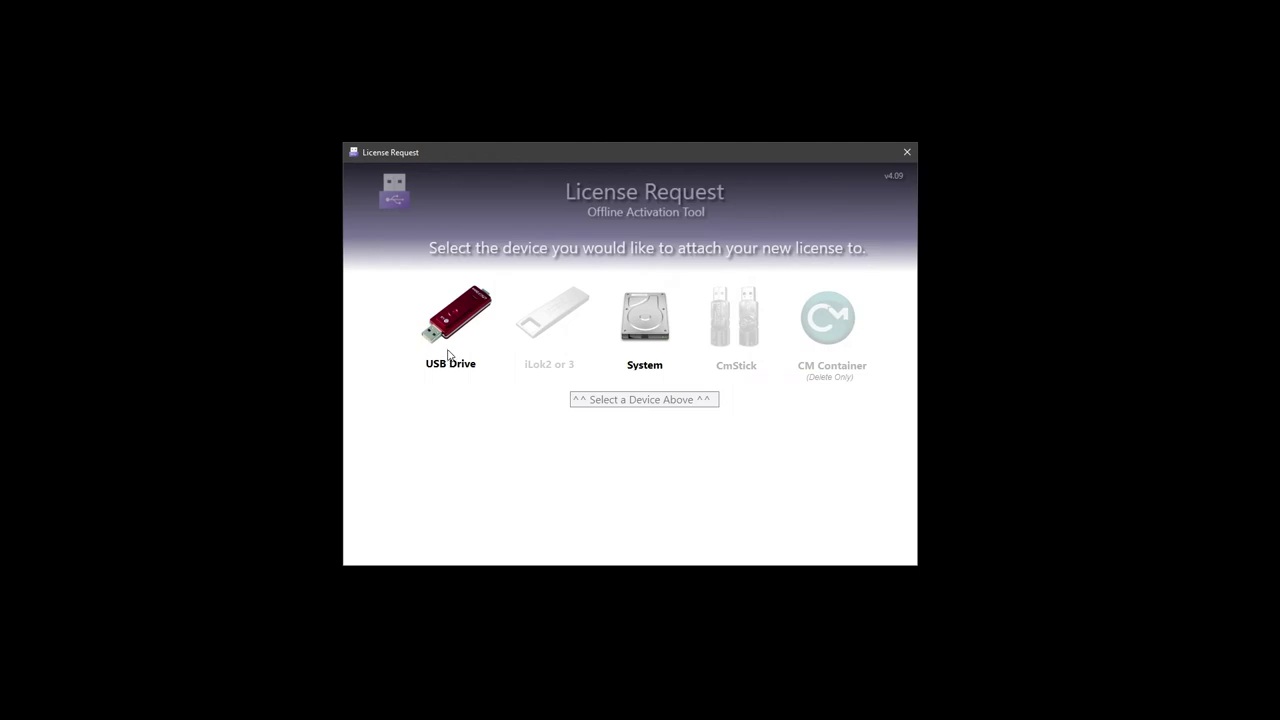
Step: Choose USB Drive as the license target and copy its DeviceSerial code to the clipboard
click(448, 355)
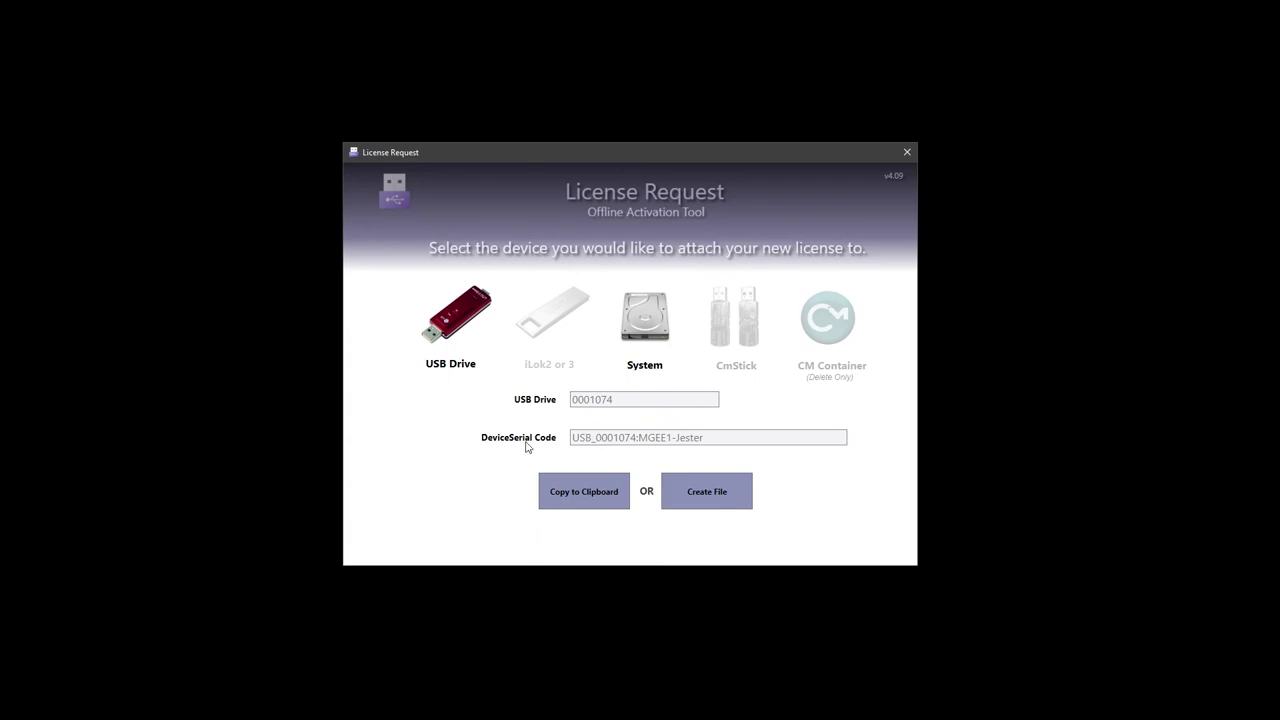
click(603, 493)
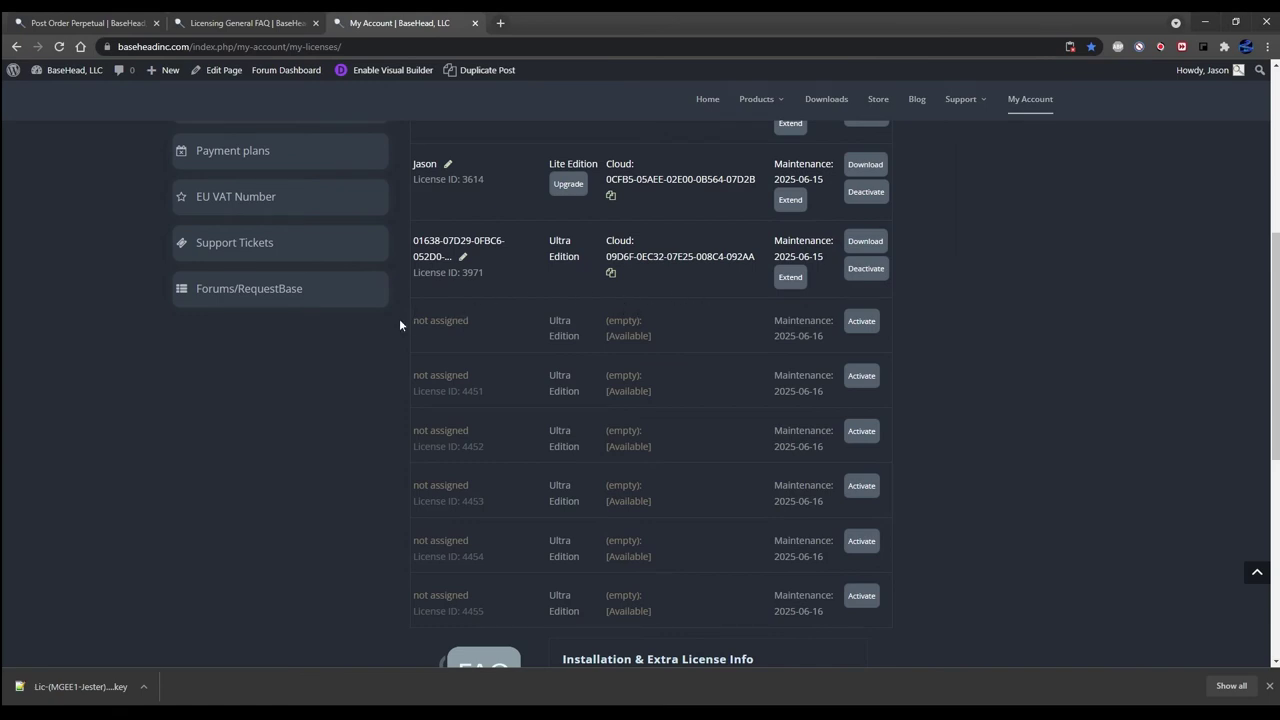
Step: Activate the first unassigned license as Device / System with the pasted USB serial, then download its .key file
click(852, 322)
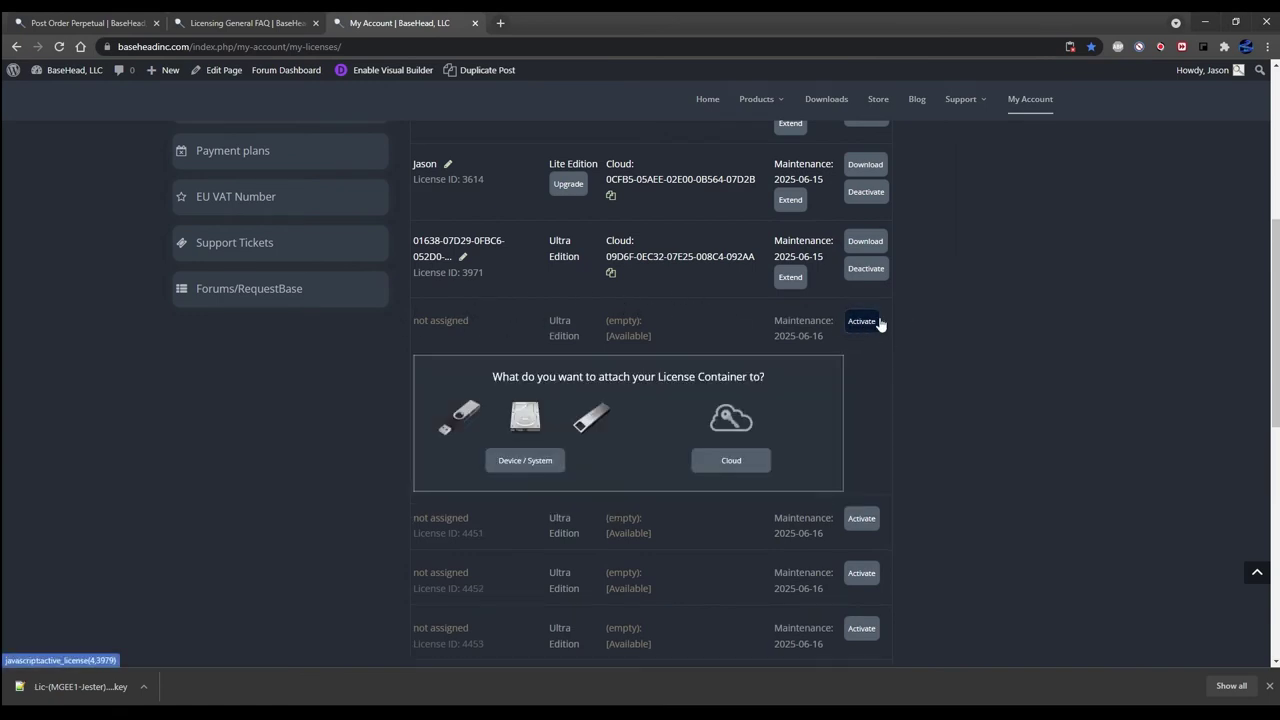
click(530, 464)
click(517, 438)
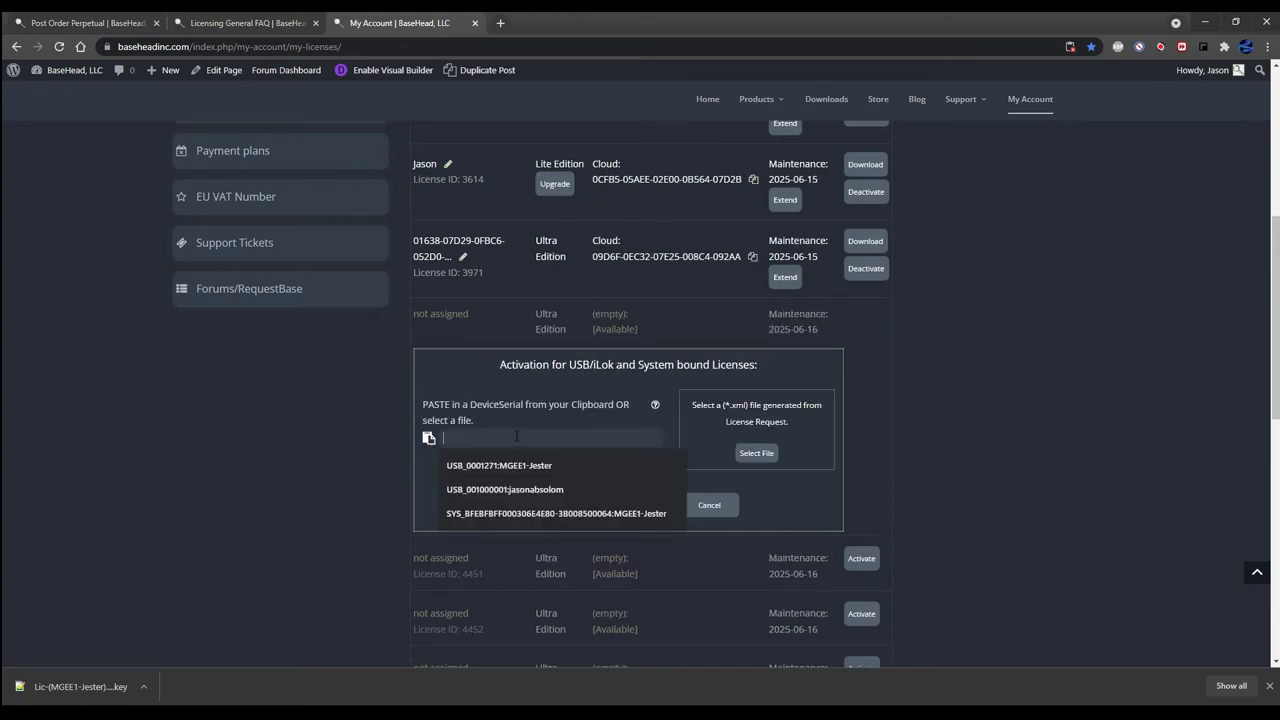
key(ctrl+v)
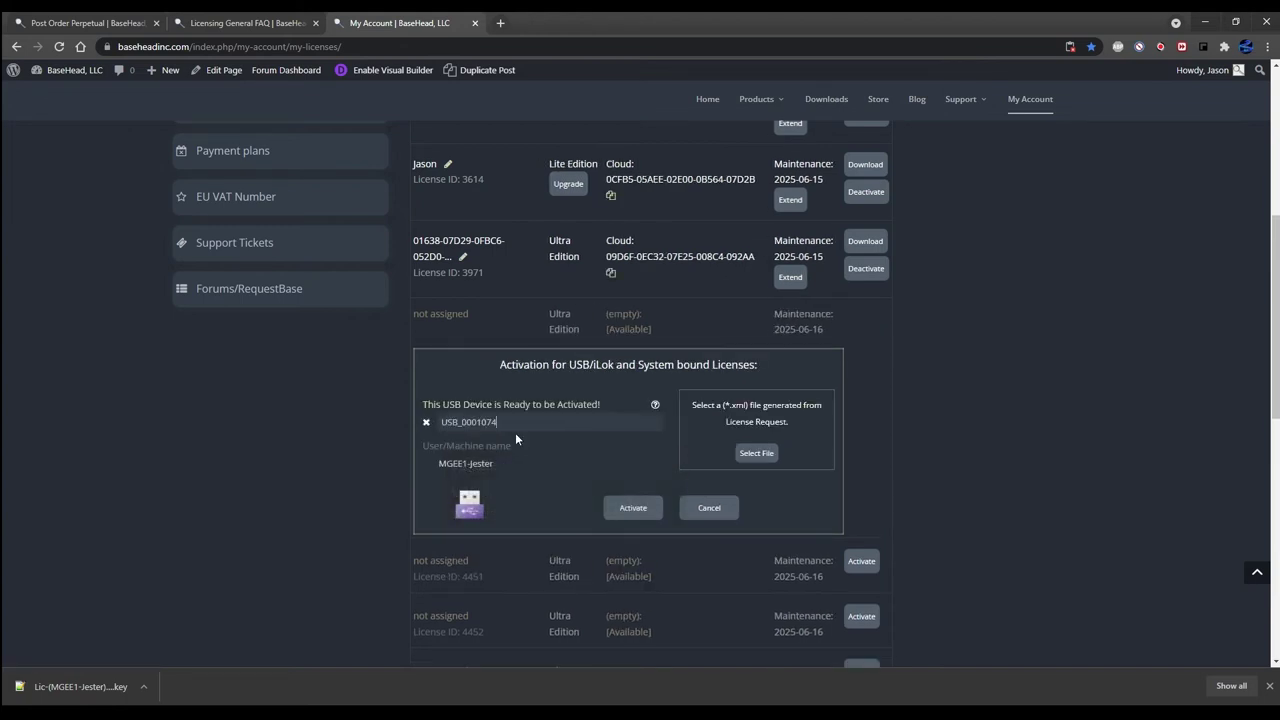
click(645, 518)
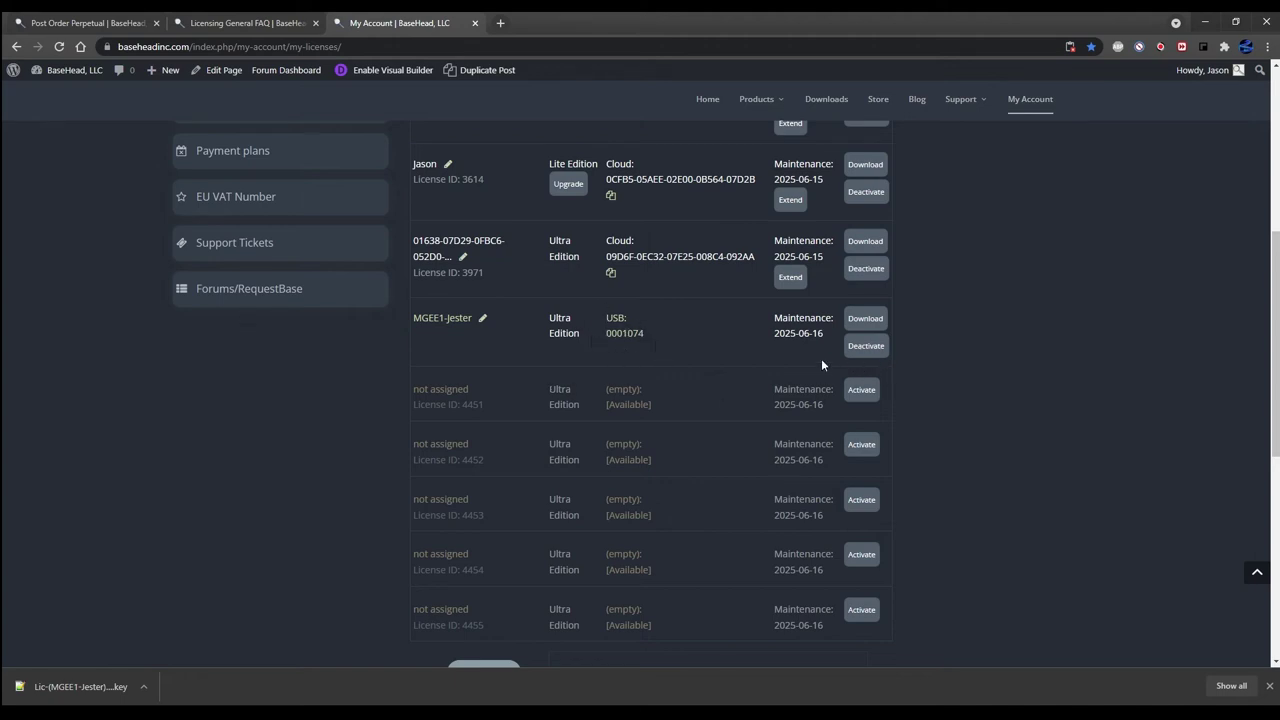
click(866, 319)
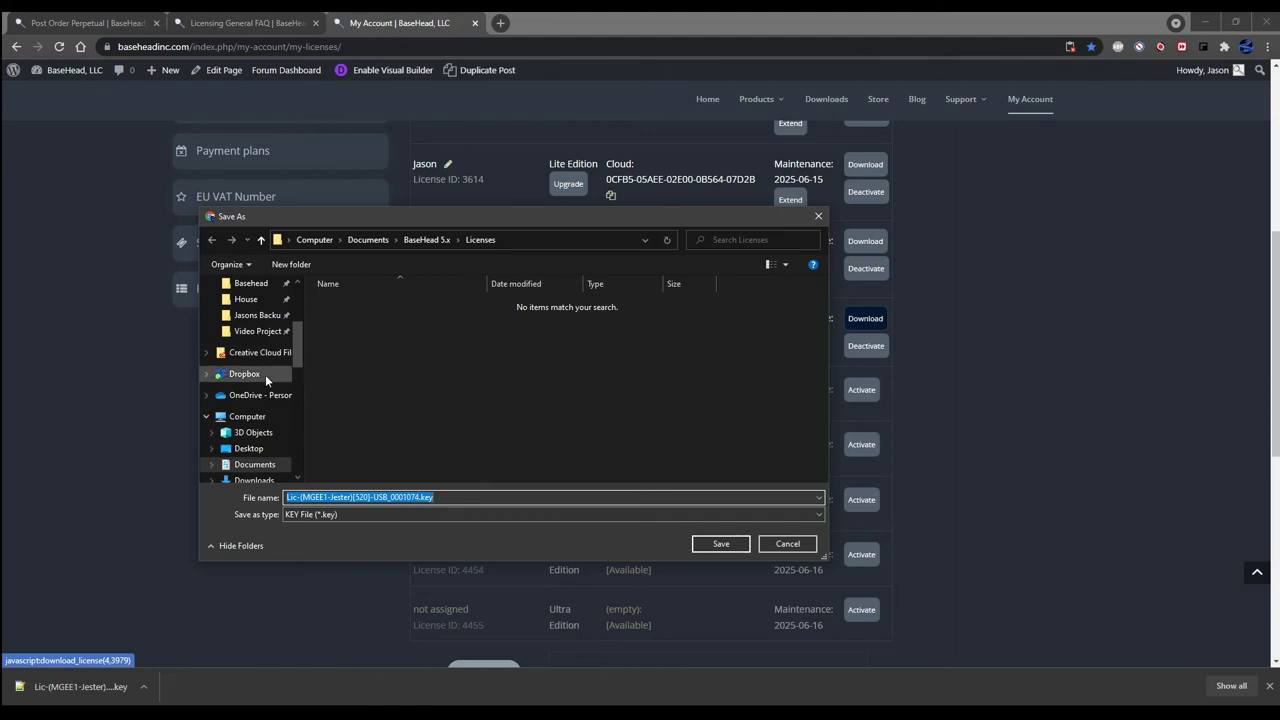
Step: Save the USB-bound license .key file to the Desktop
scroll(263, 390, up, 1)
scroll(262, 410, down, 2)
scroll(260, 430, up, 1)
scroll(262, 440, up, 1)
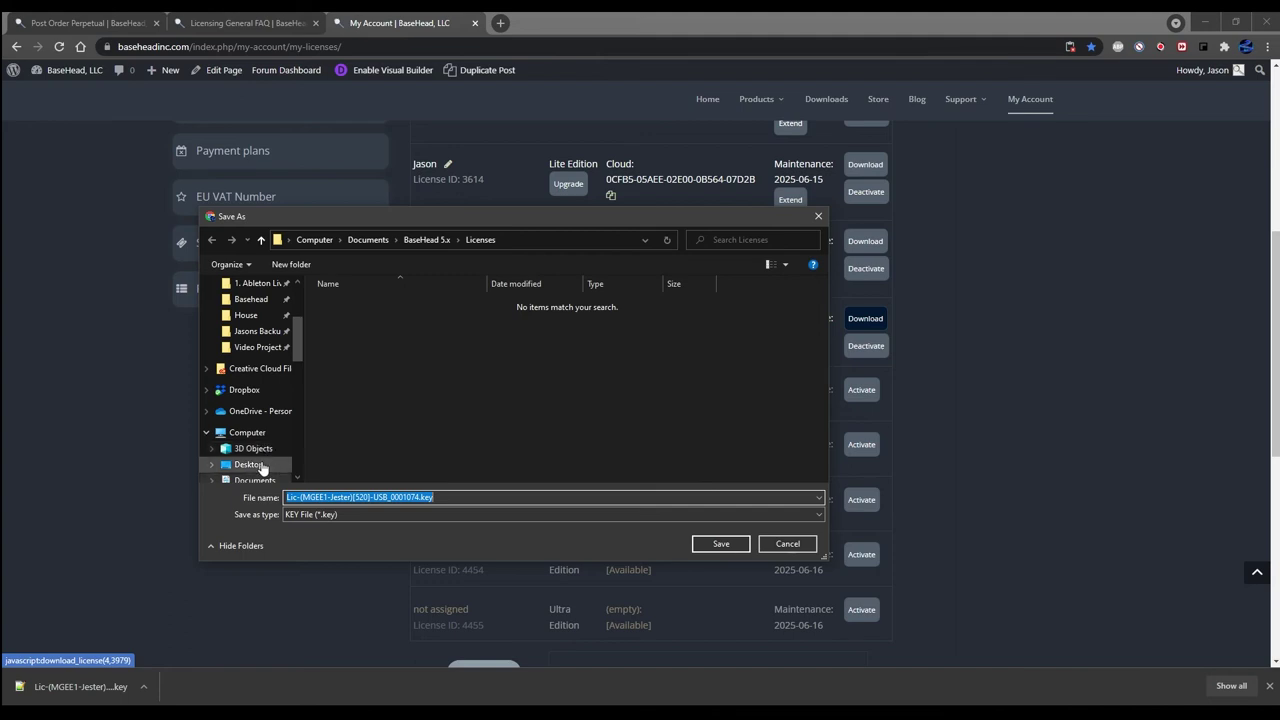
click(264, 466)
click(709, 546)
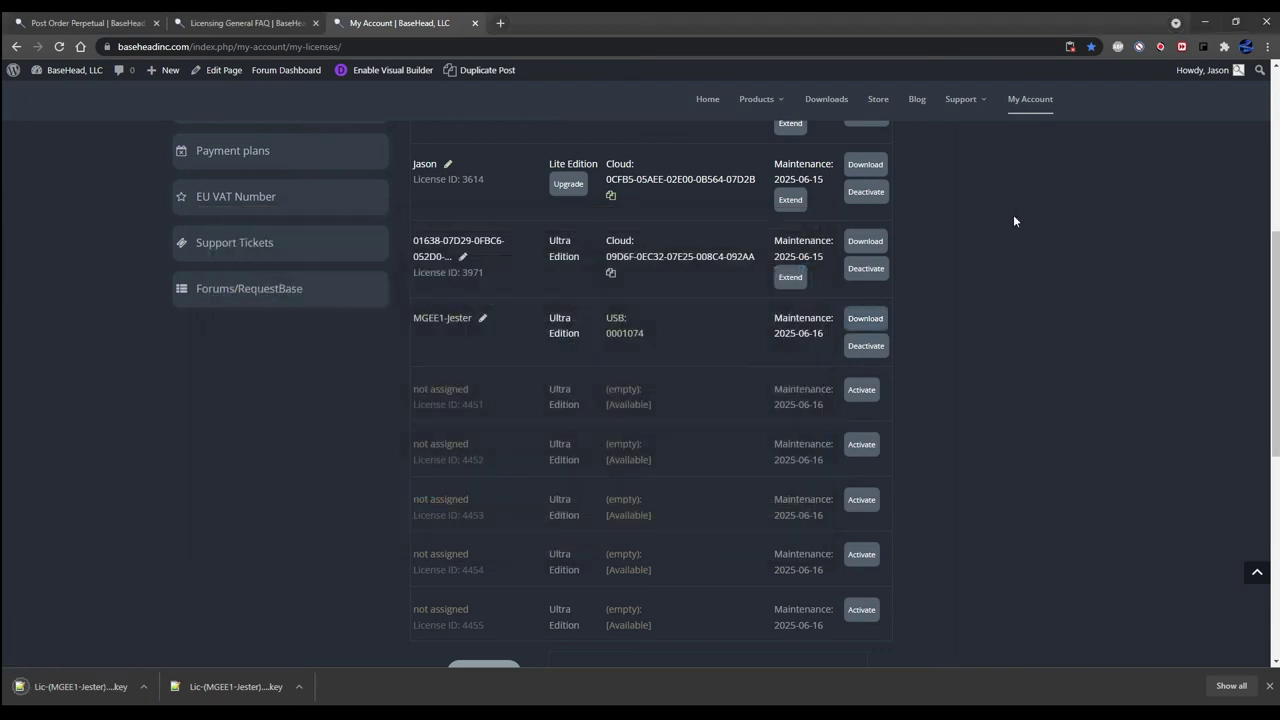
click(1197, 28)
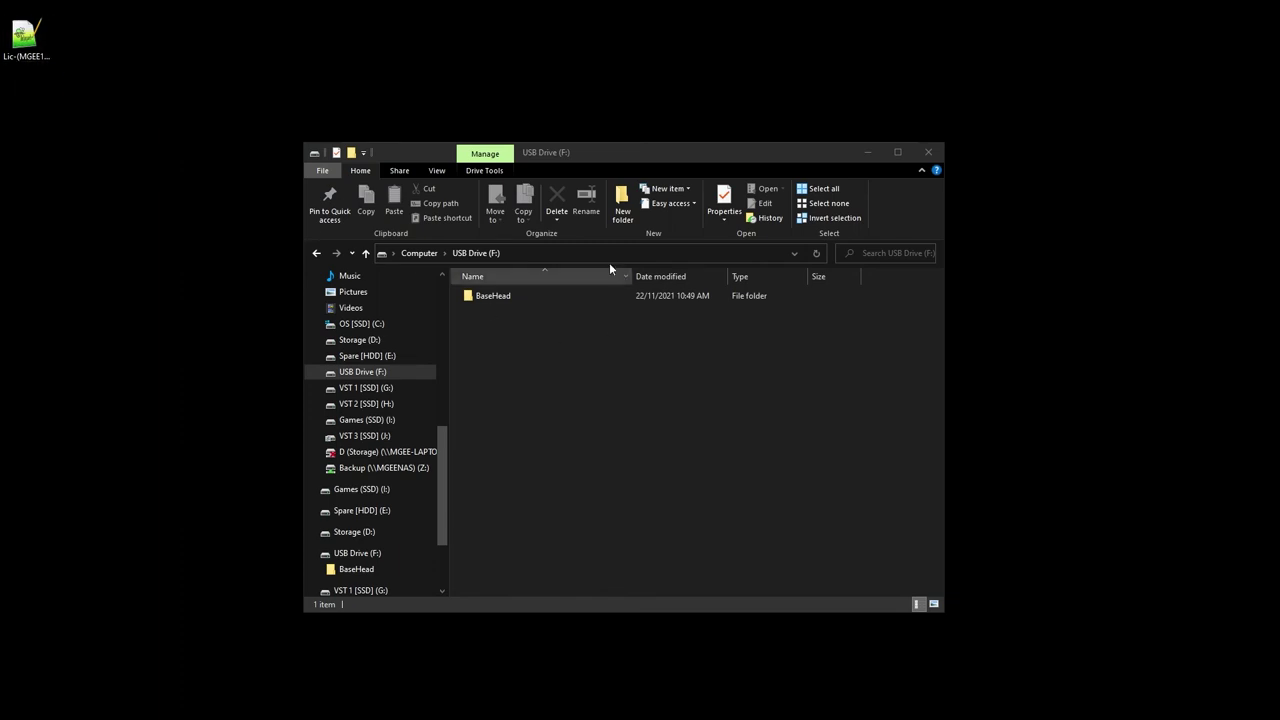
Step: Copy the Desktop .key file into USB Drive (F:) > BaseHead > Licenses
double_click(468, 298)
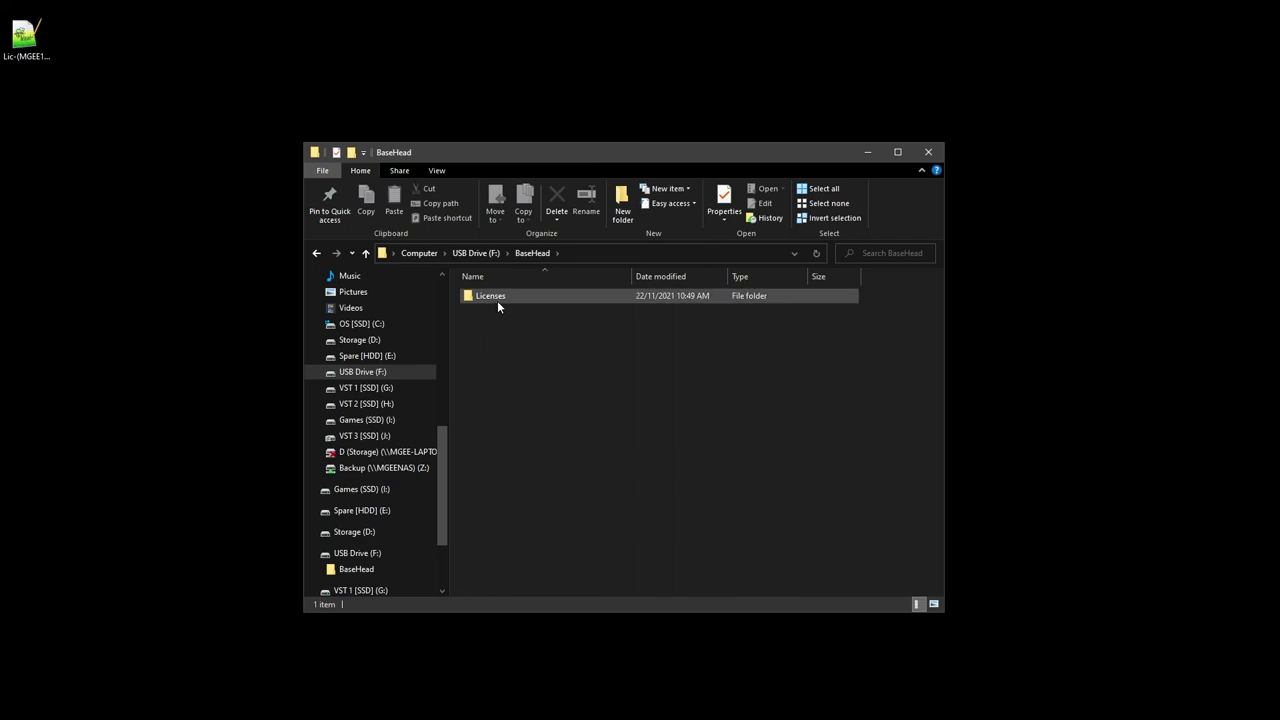
double_click(497, 302)
drag(25, 36, 654, 400)
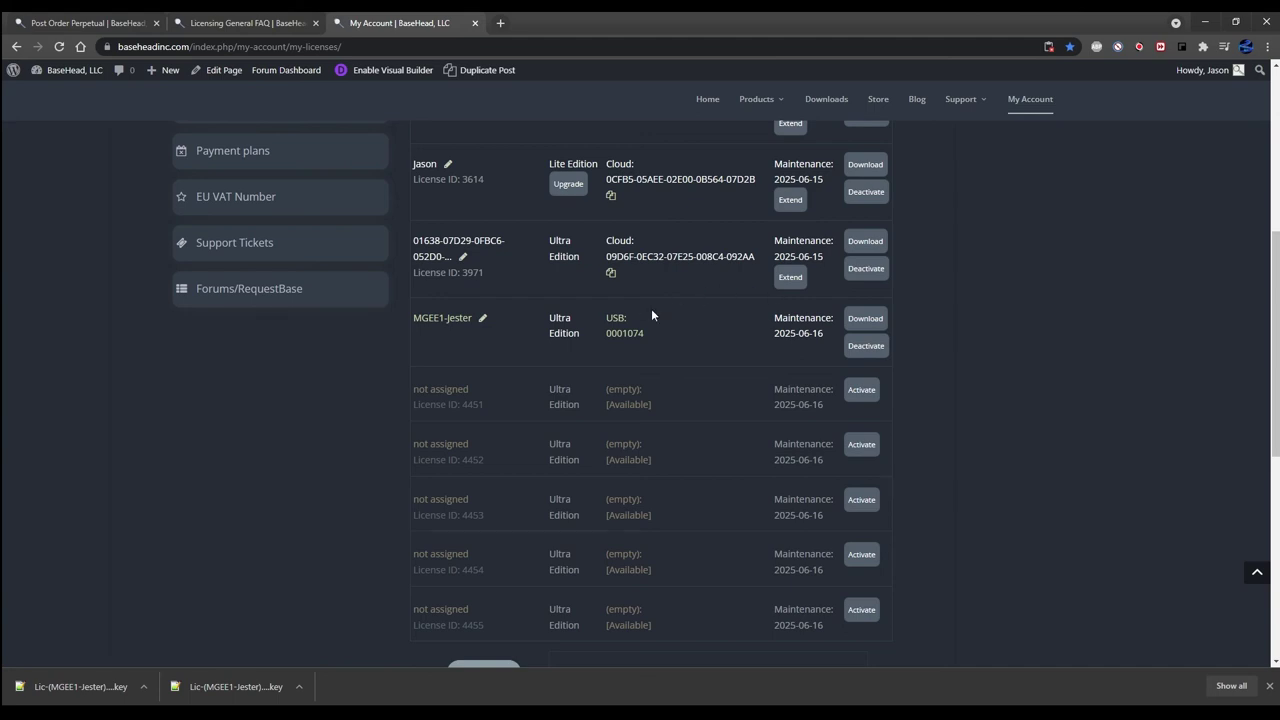
Step: Deactivate the USB-bound MGEE1-Jester license with the reason 'Testing', returning it to an unassigned container
click(865, 350)
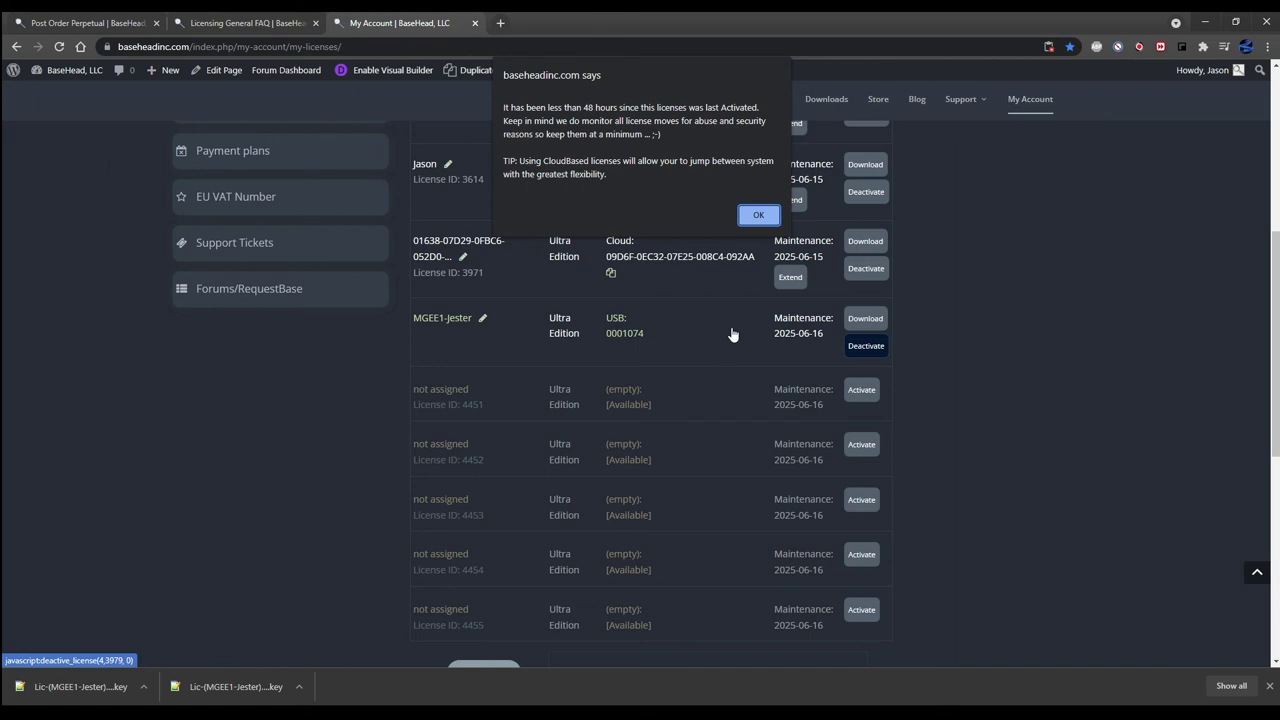
click(757, 215)
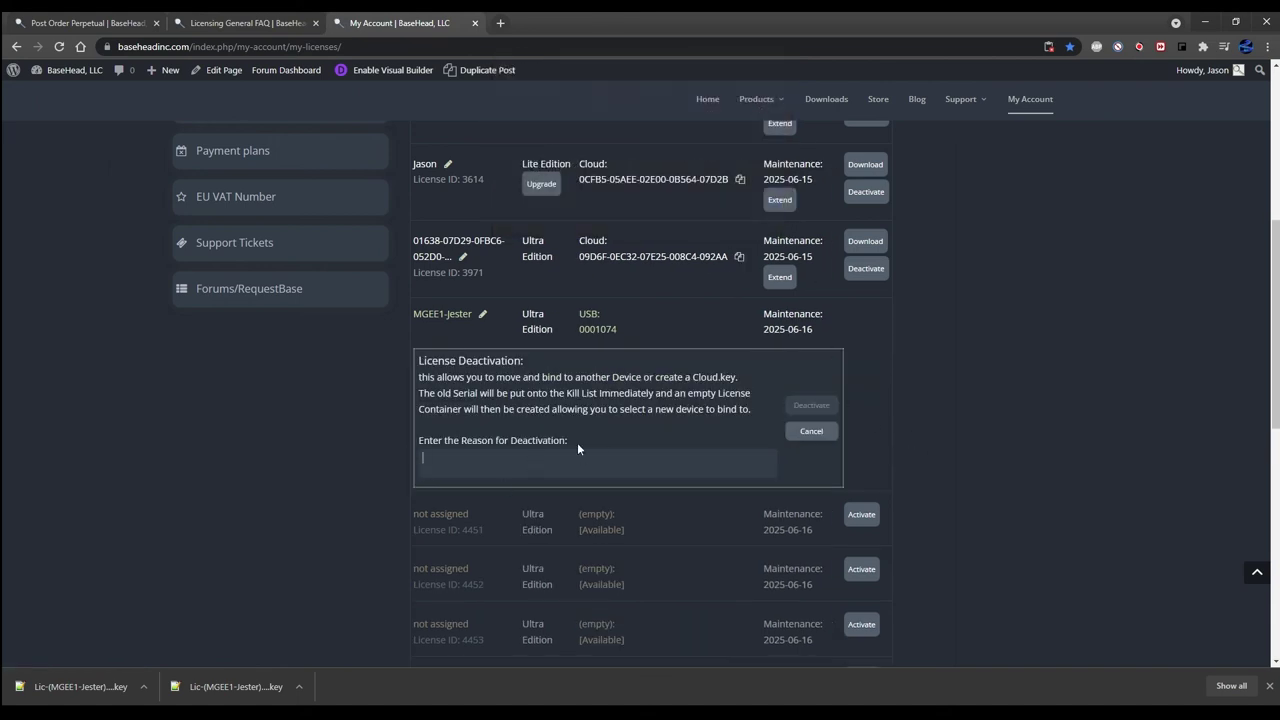
text(Testing)
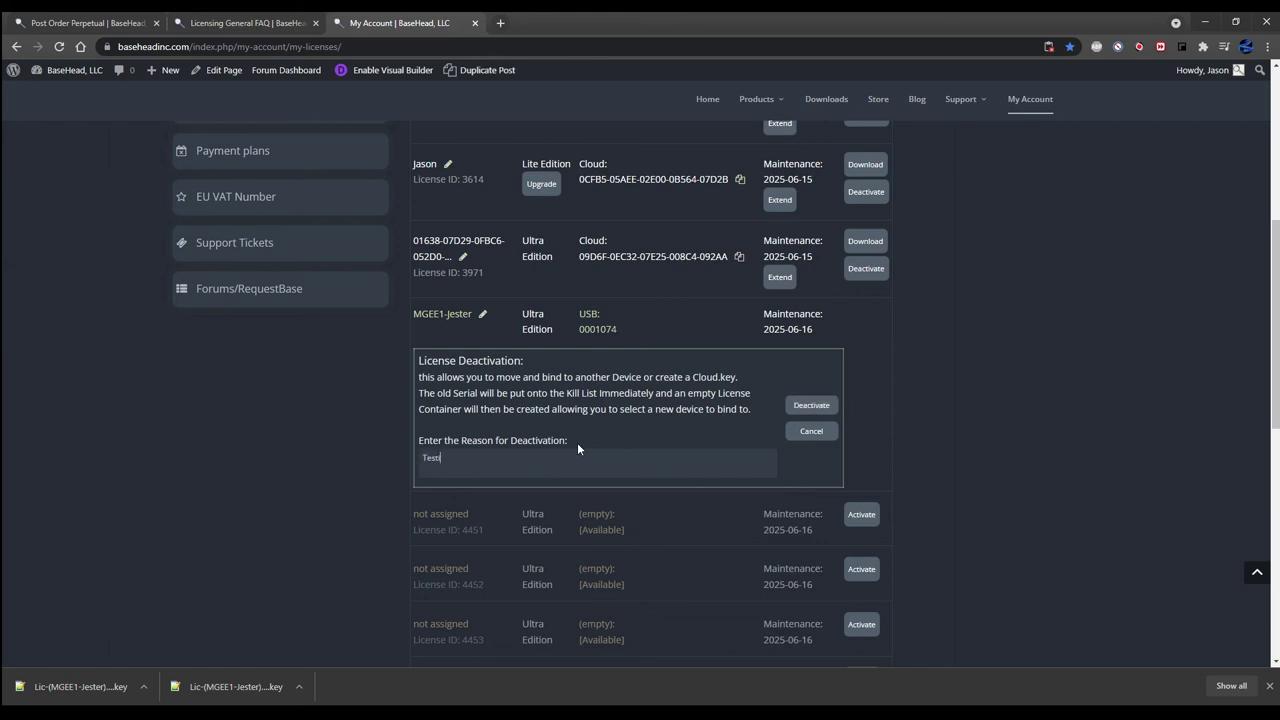
click(811, 405)
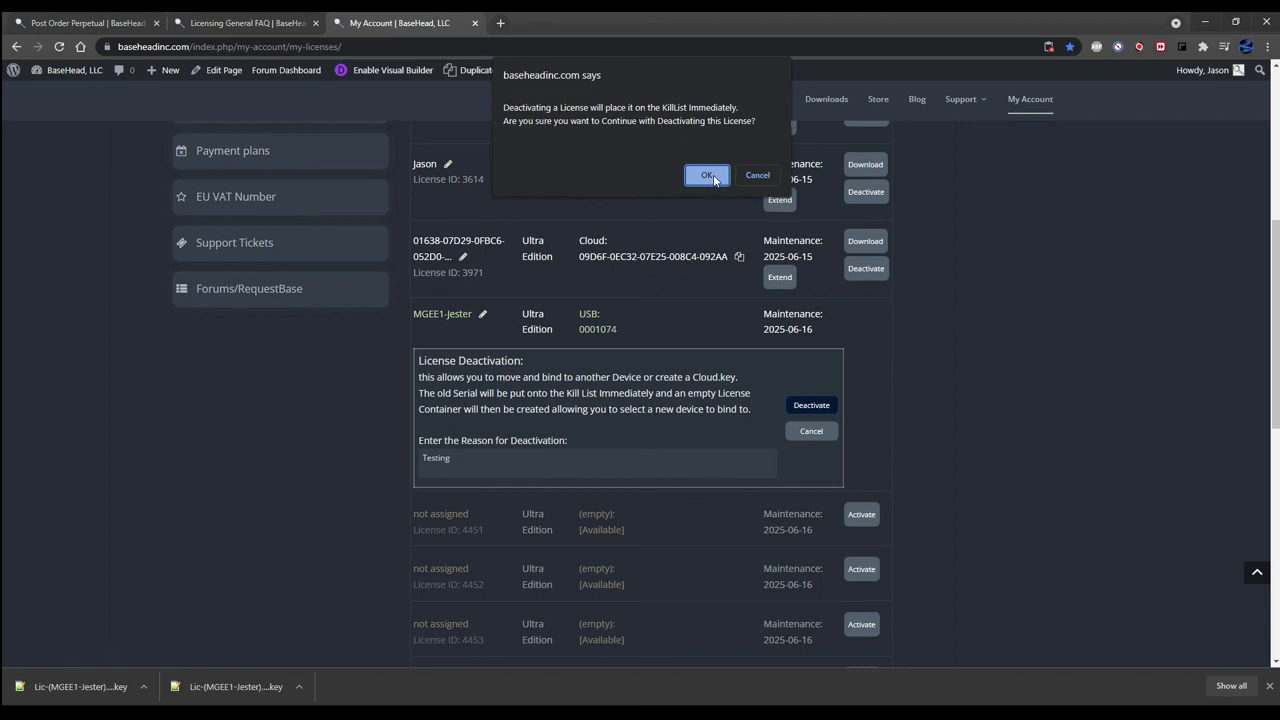
click(712, 177)
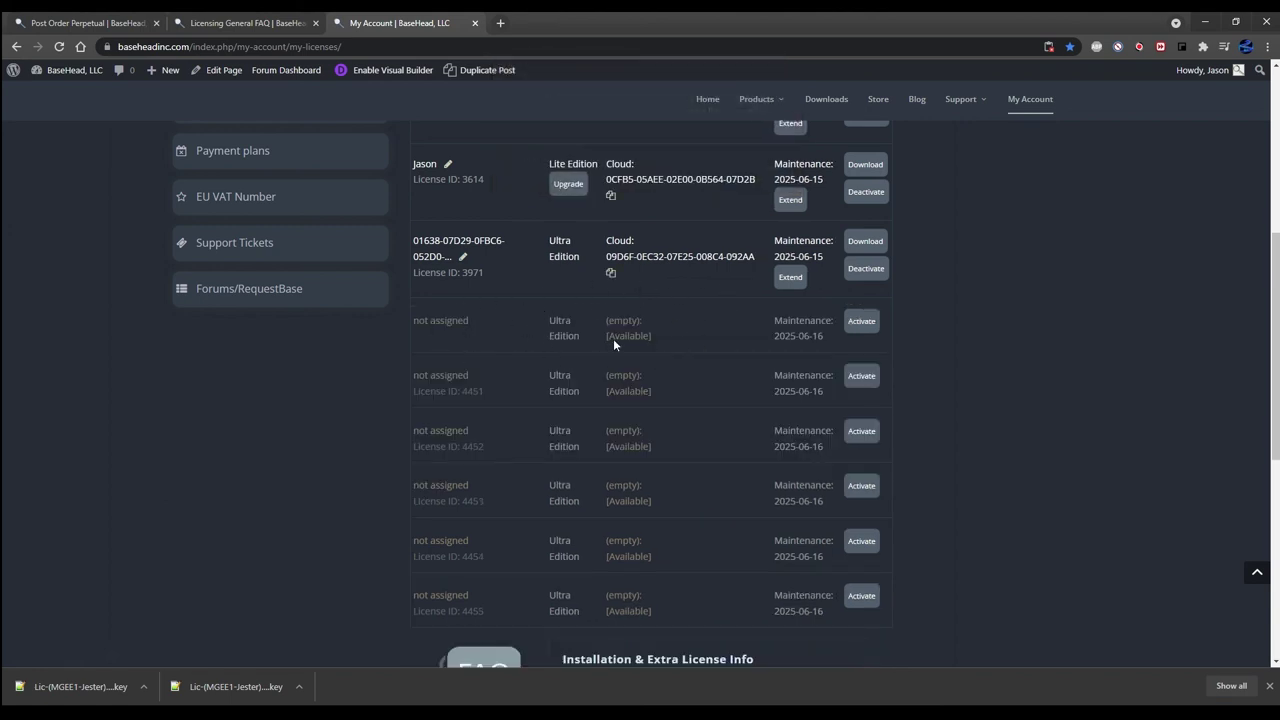
click(862, 321)
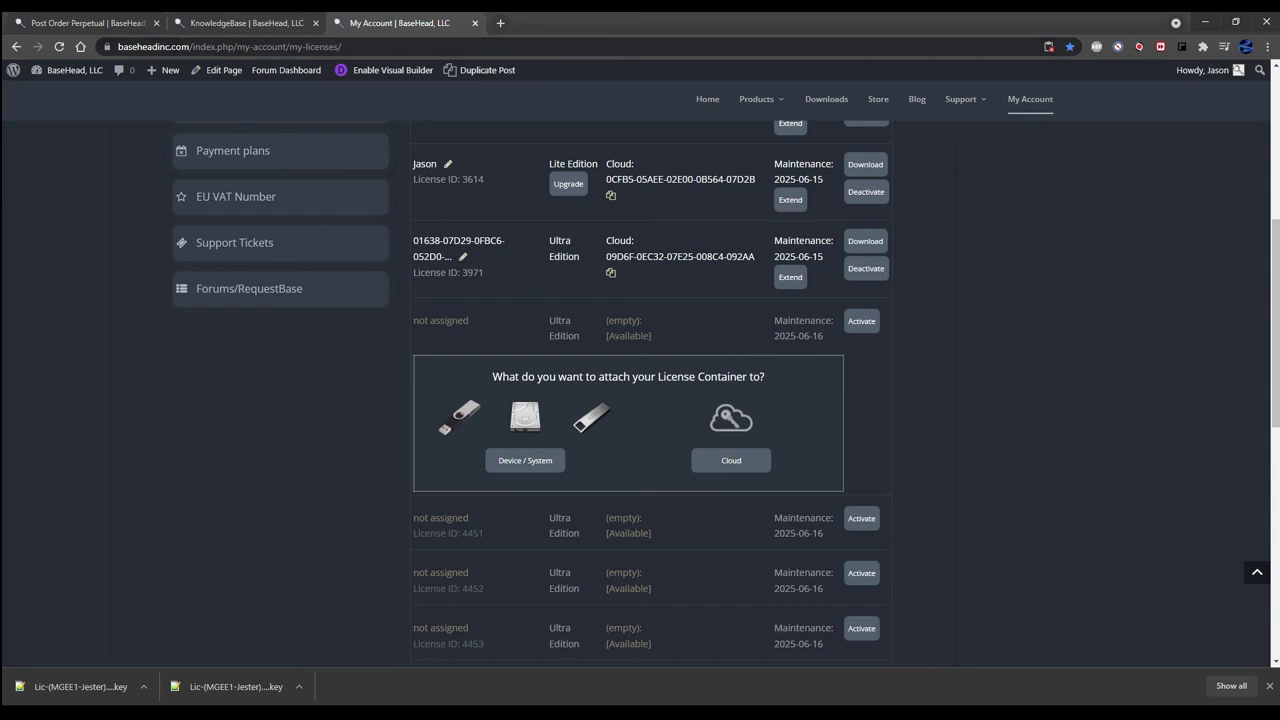
Step: Browse the KnowledgeBase Licensing Questions, then go to Support > Having Issues?
click(247, 22)
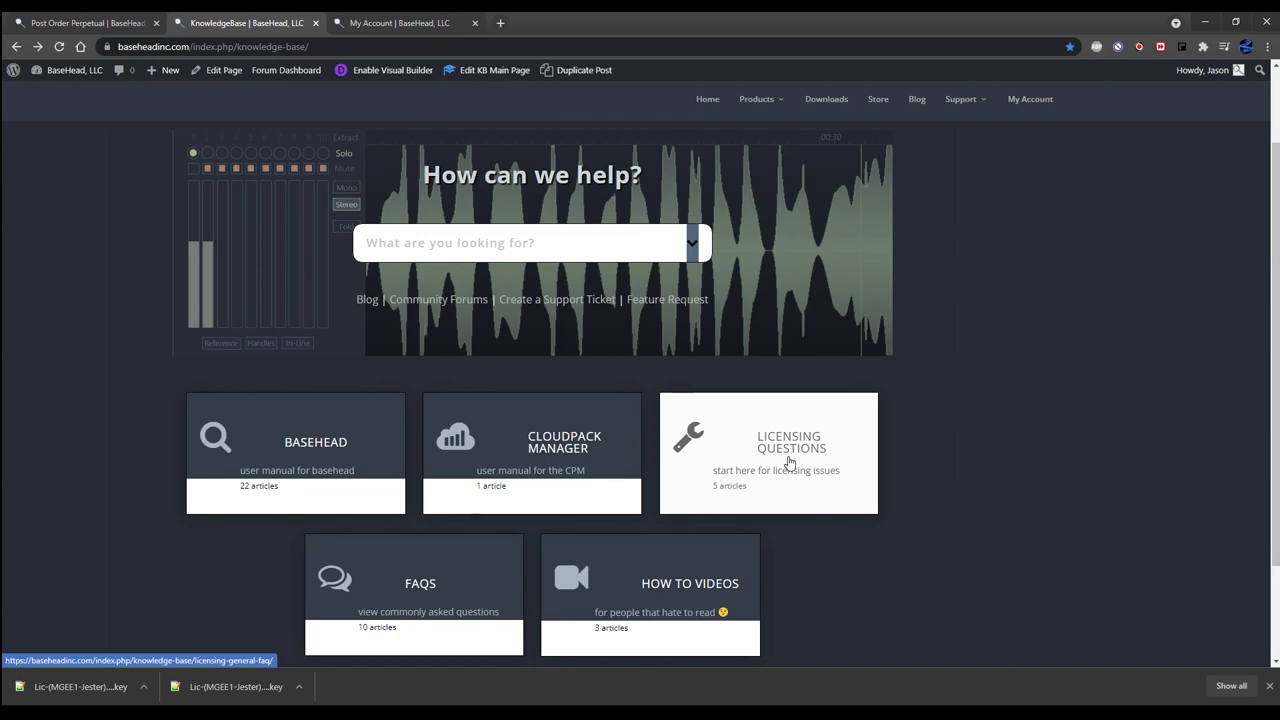
click(793, 492)
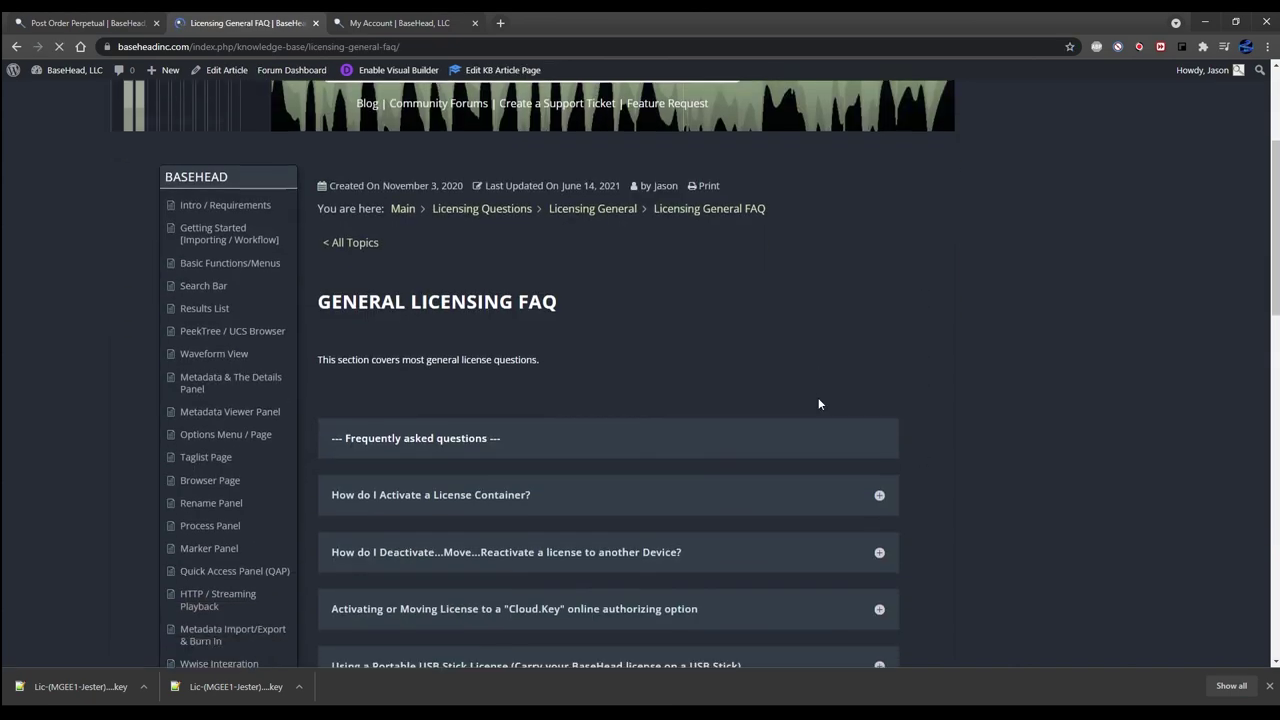
scroll(818, 397, down, 2)
scroll(737, 471, down, 3)
scroll(730, 389, down, 1)
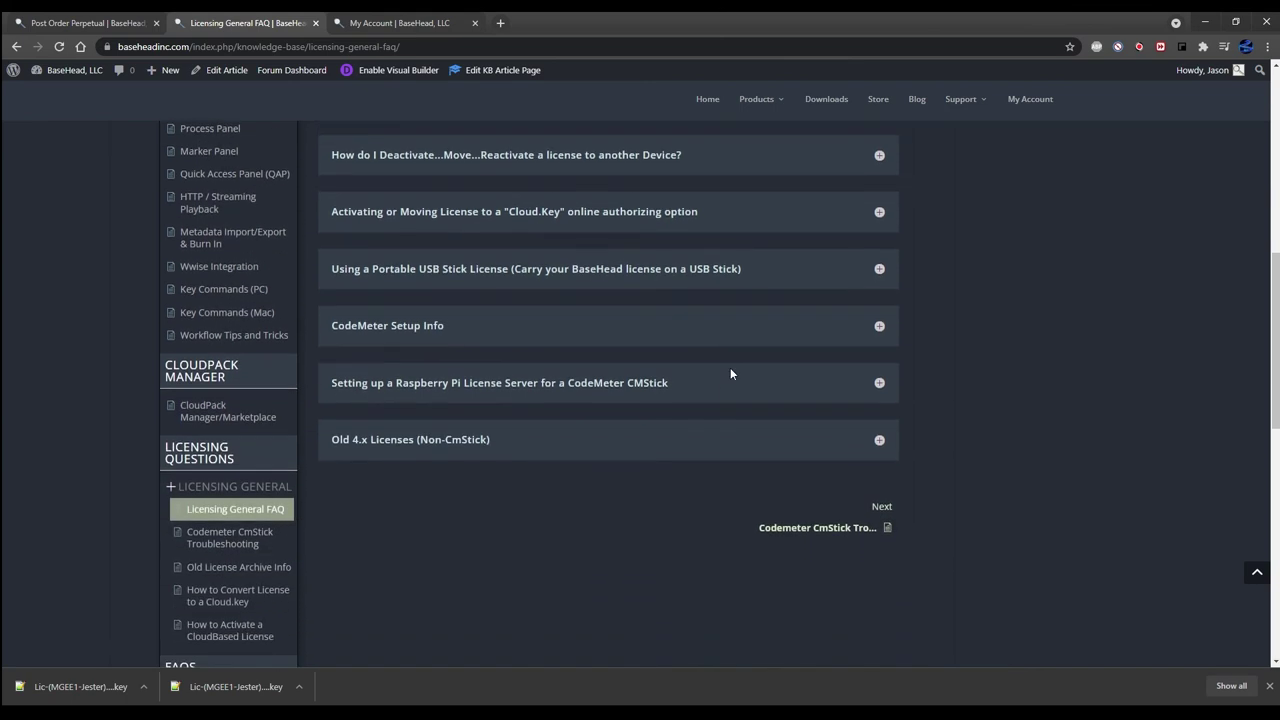
scroll(730, 380, down, 2)
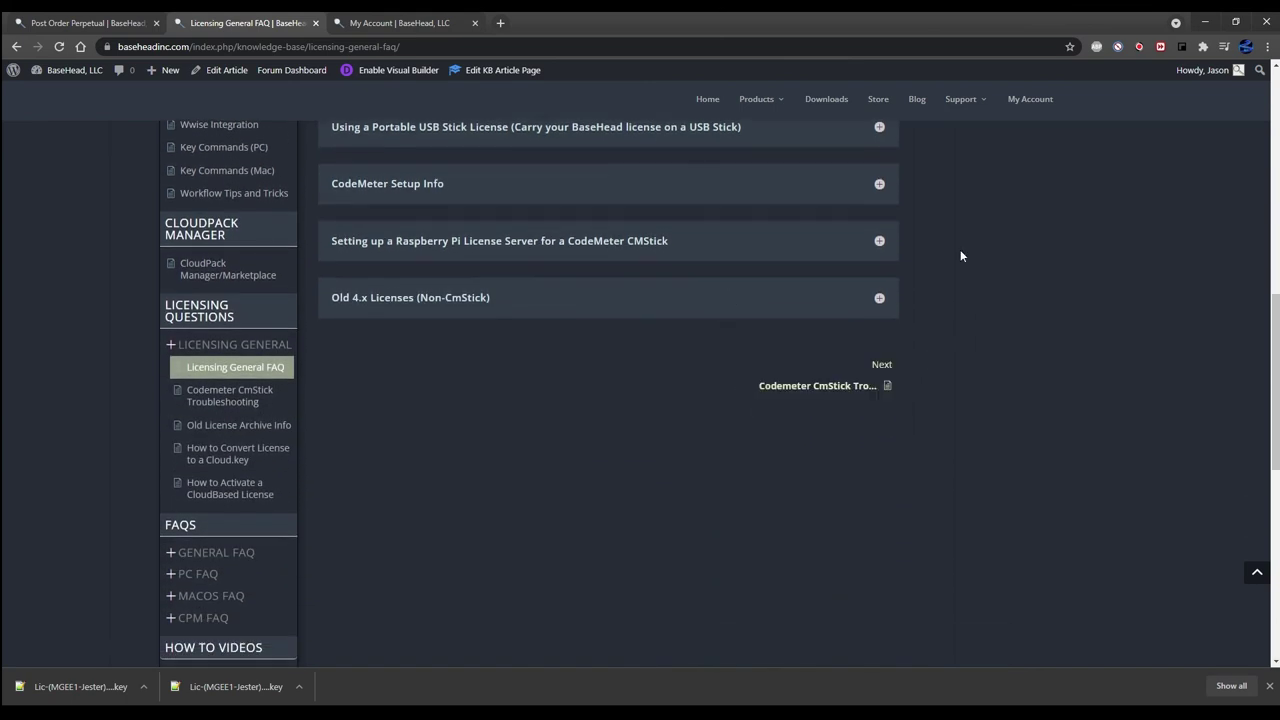
mouse_move(960, 99)
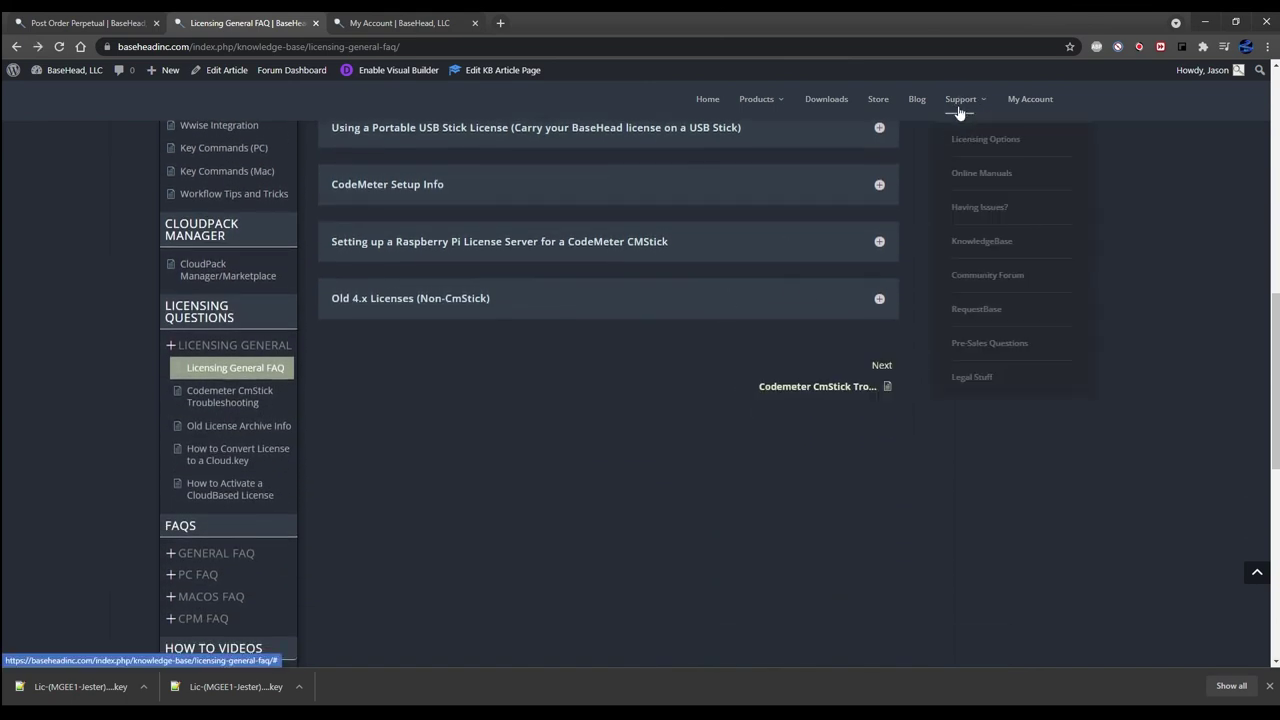
click(1000, 210)
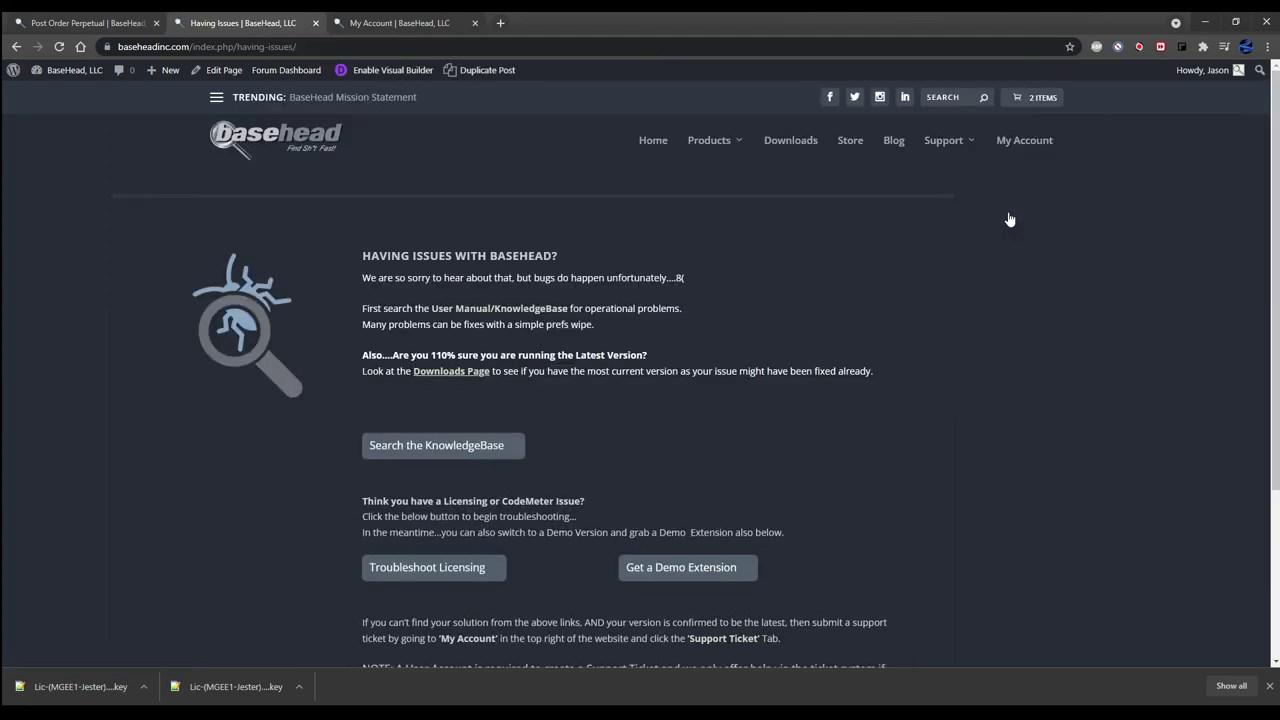